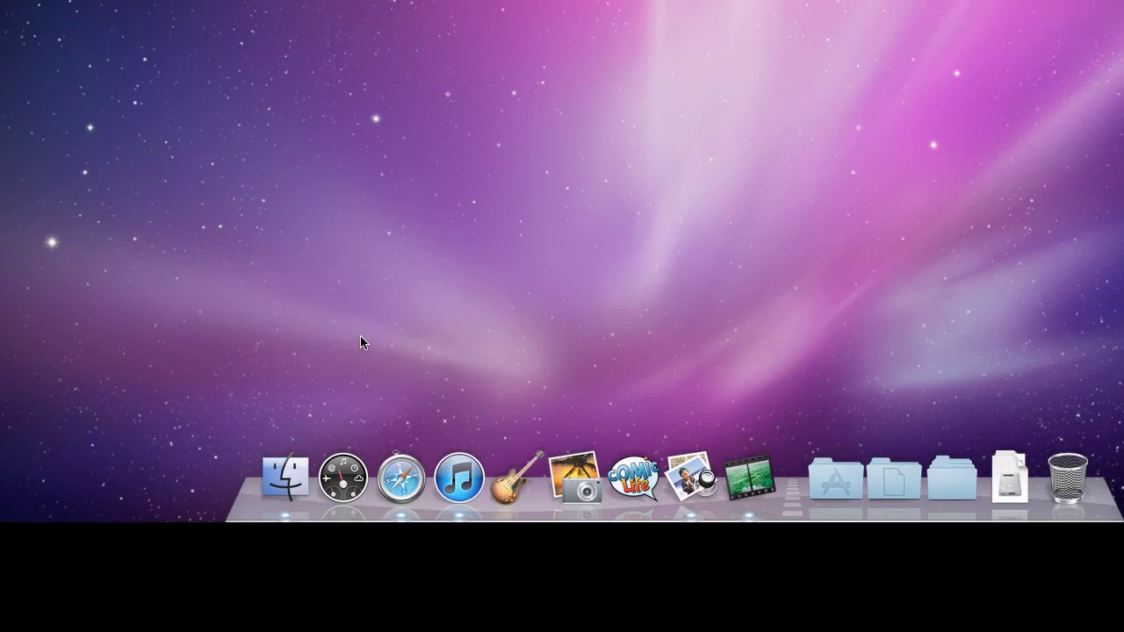
# Launch Comic Life 2 and filter templates by Creative, Education, then Built-in: Blank.
pyautogui.click(628, 475)
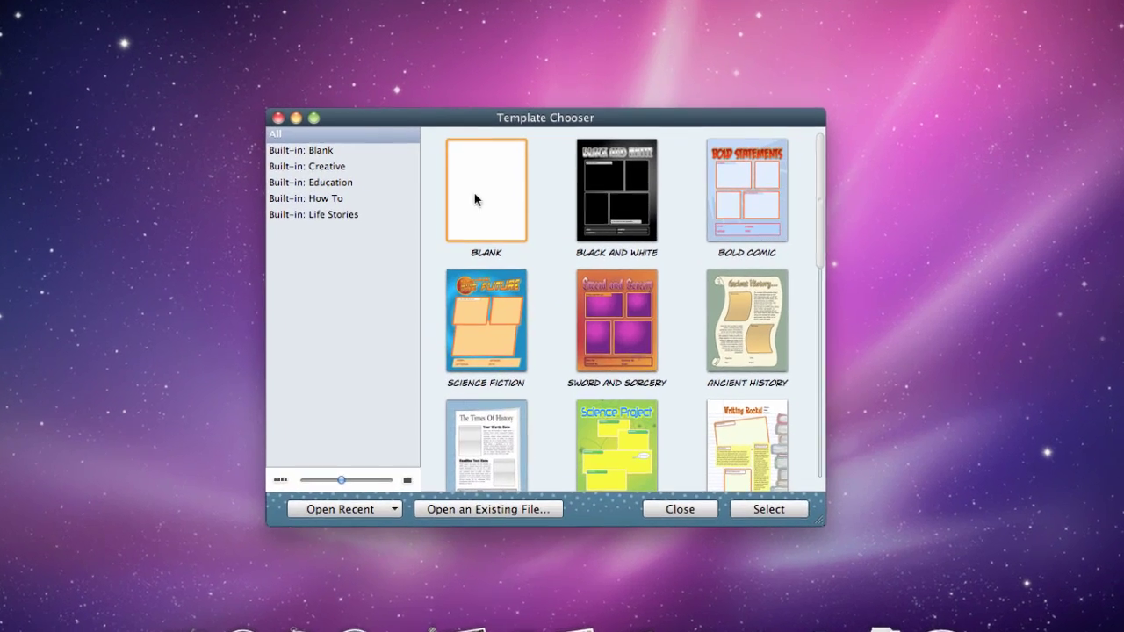
pyautogui.click(316, 163)
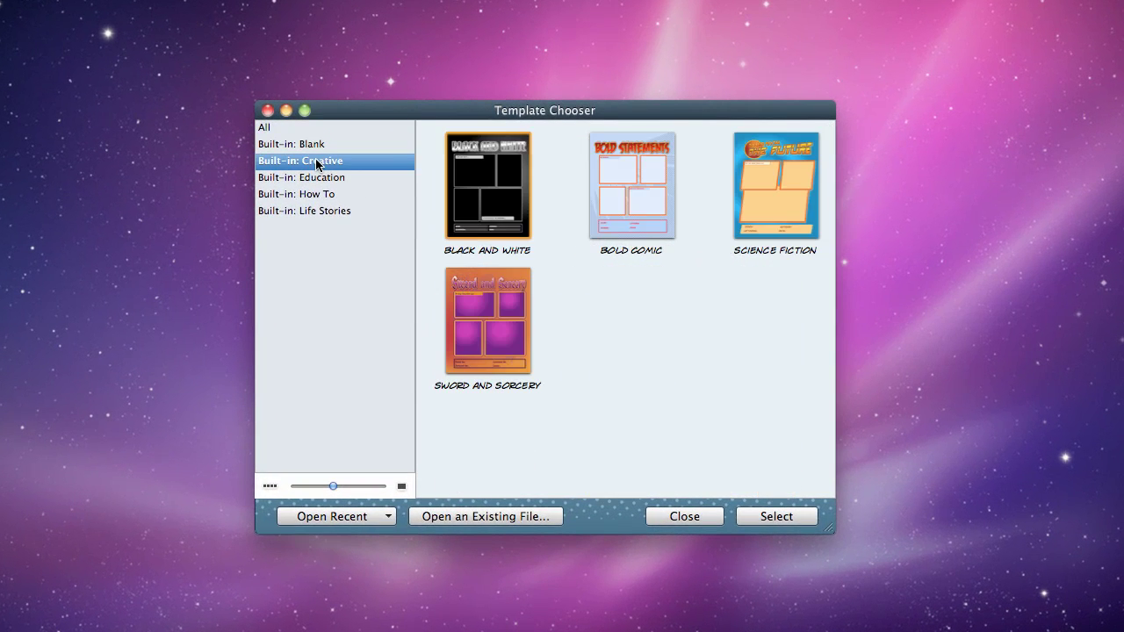
pyautogui.click(321, 178)
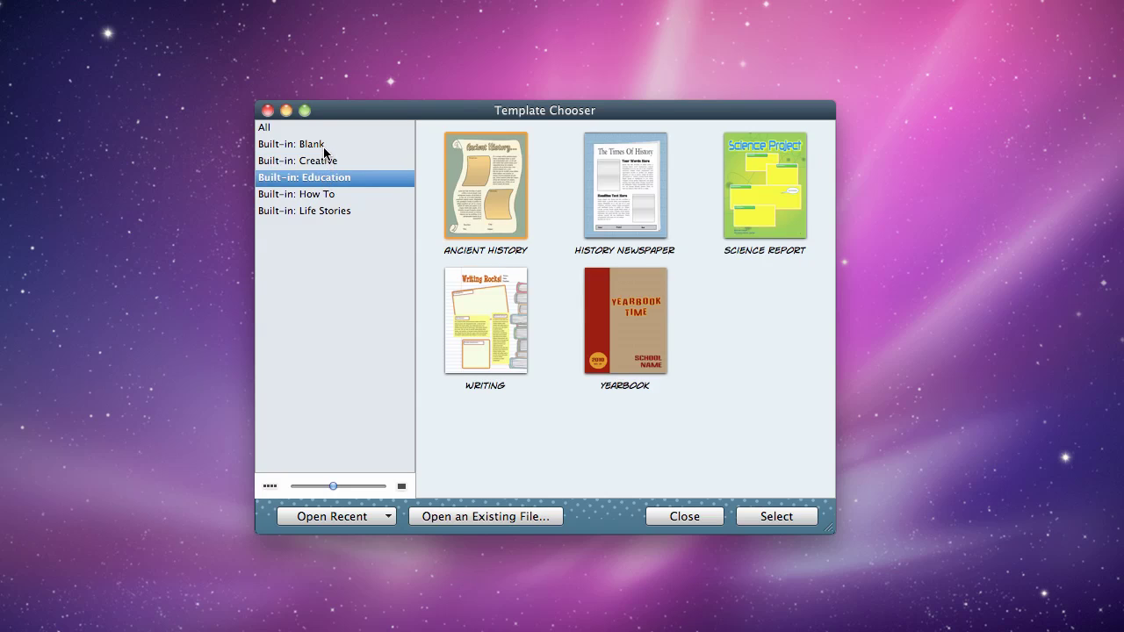
pyautogui.click(316, 147)
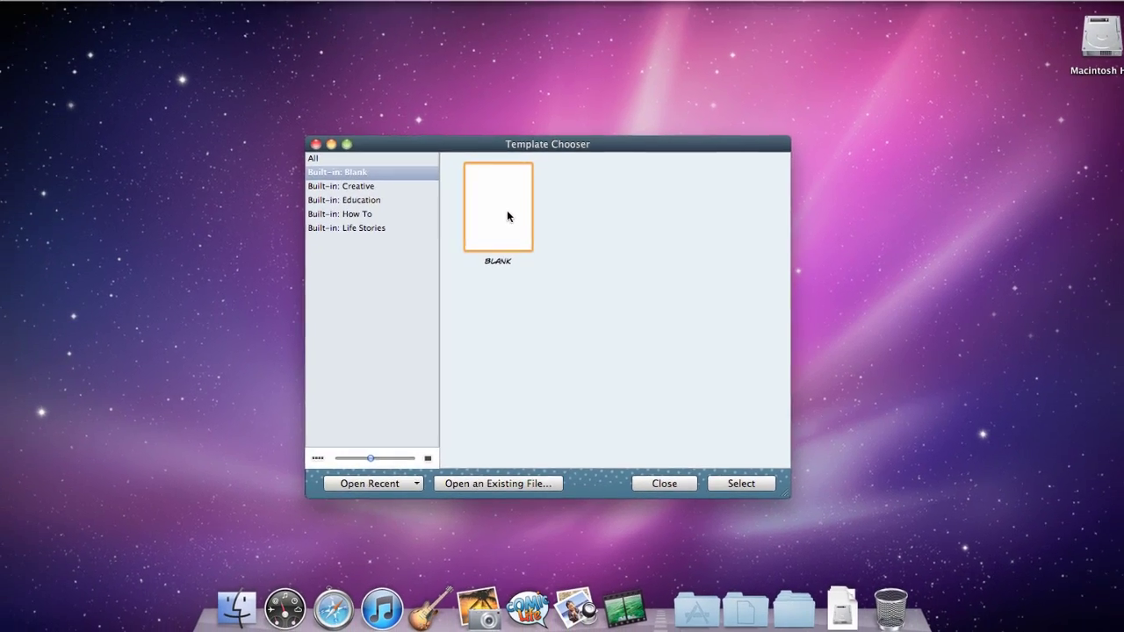
# Start a Blank comic, add a picture panel, and place title lettering at the top-left.
pyautogui.doubleClick(497, 196)
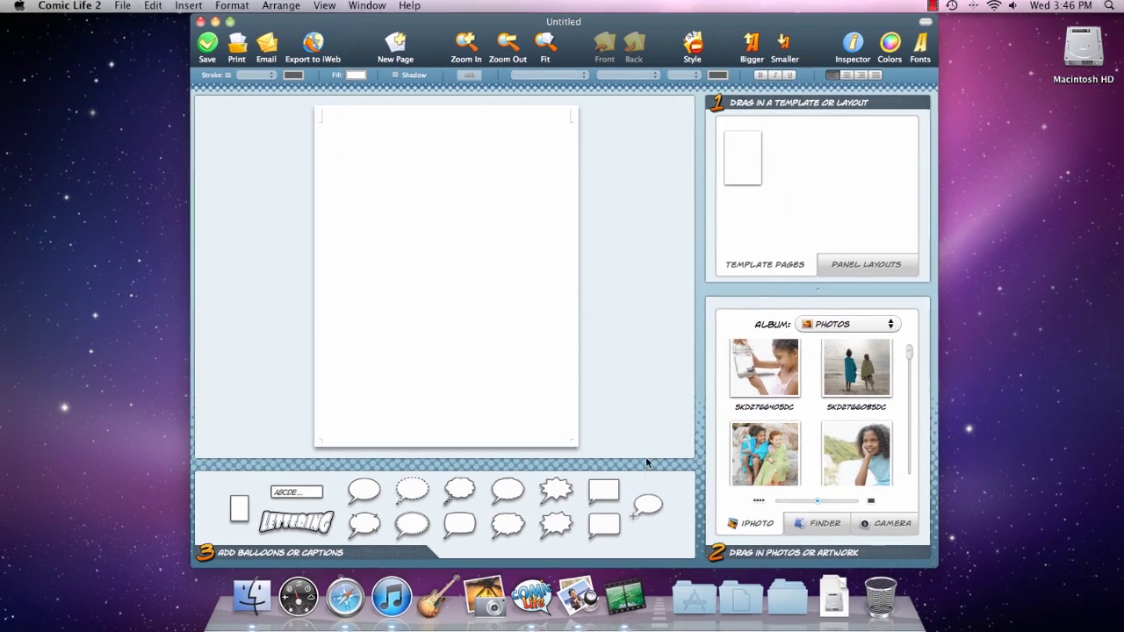
pyautogui.moveTo(227, 512); pyautogui.dragTo(514, 177)
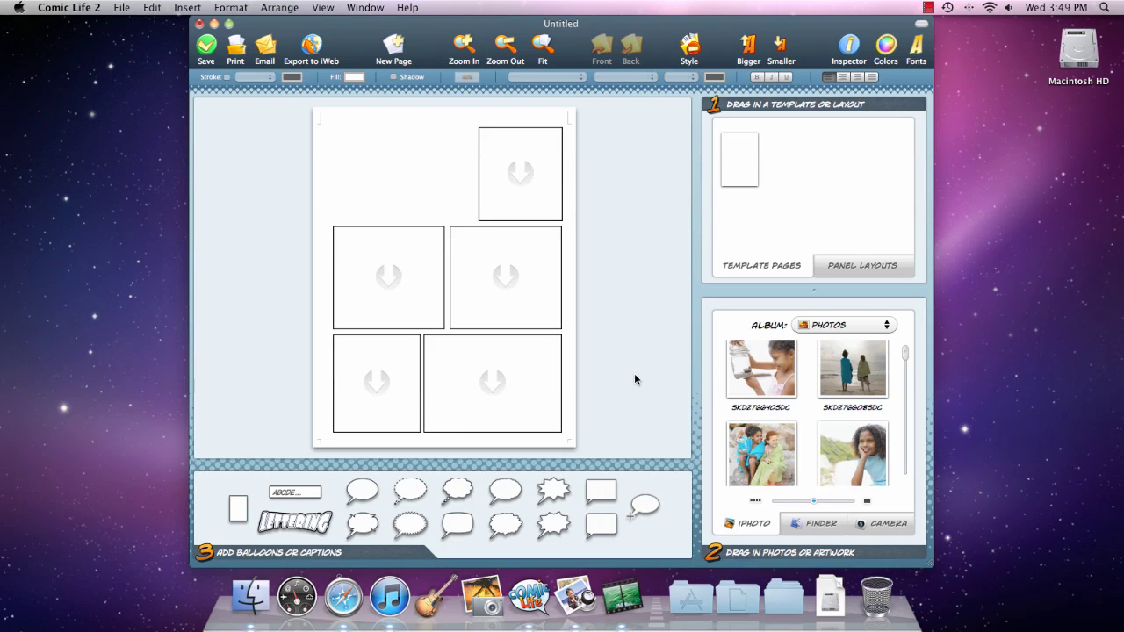
pyautogui.moveTo(297, 518); pyautogui.dragTo(375, 153)
# Type 'MY DAY' into the title lettering and set it in the Vademecum font.
pyautogui.write('MY DAY')
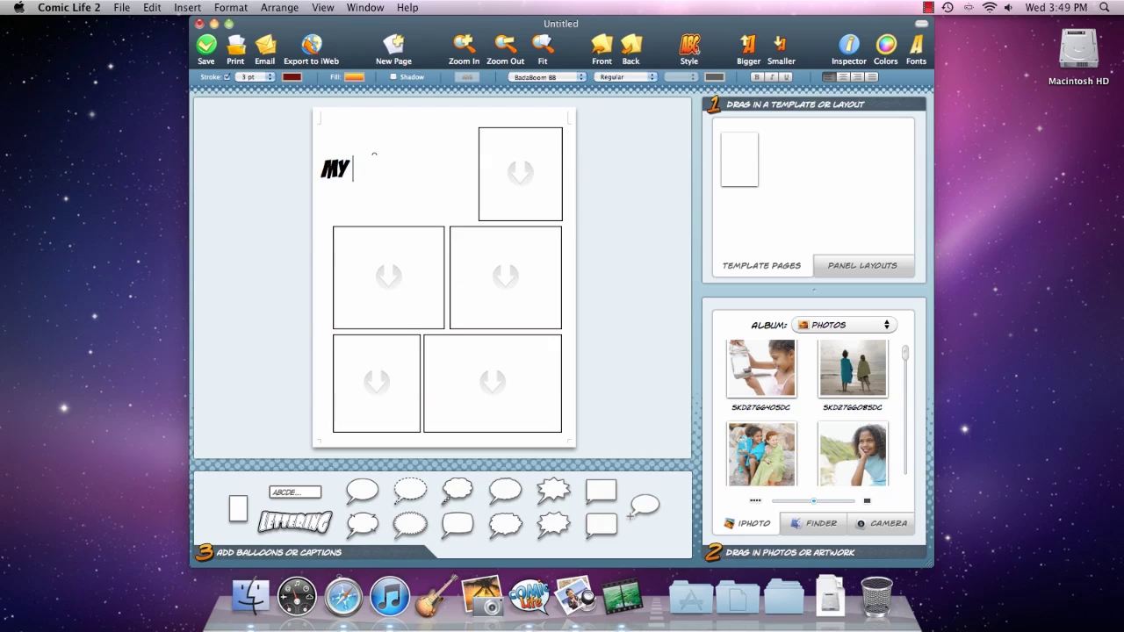
pyautogui.click(430, 180)
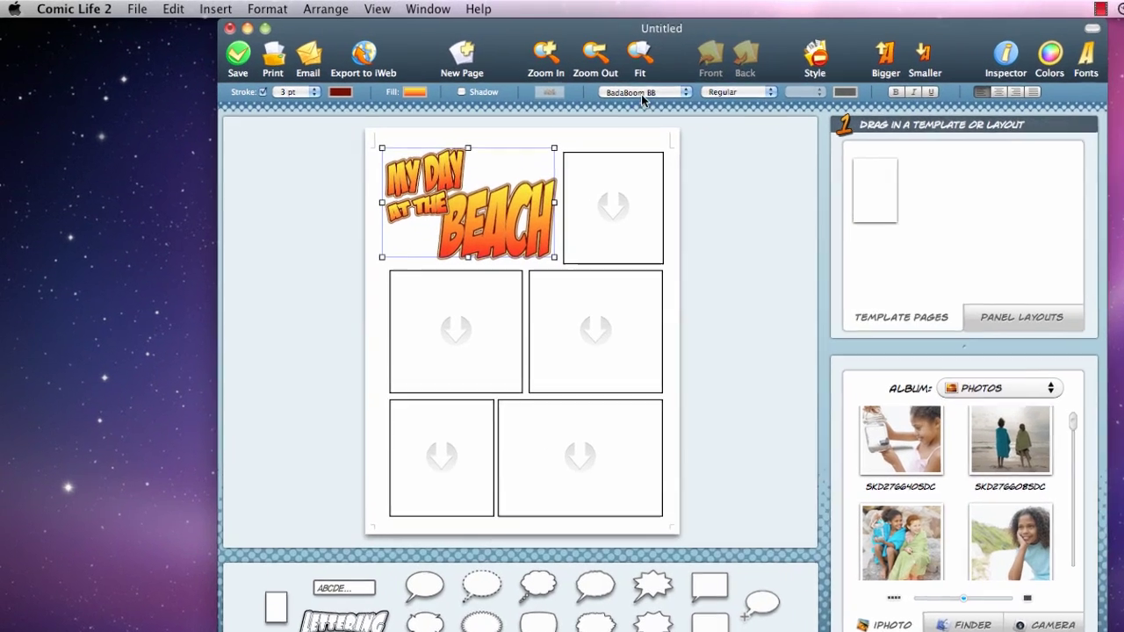
pyautogui.click(546, 76)
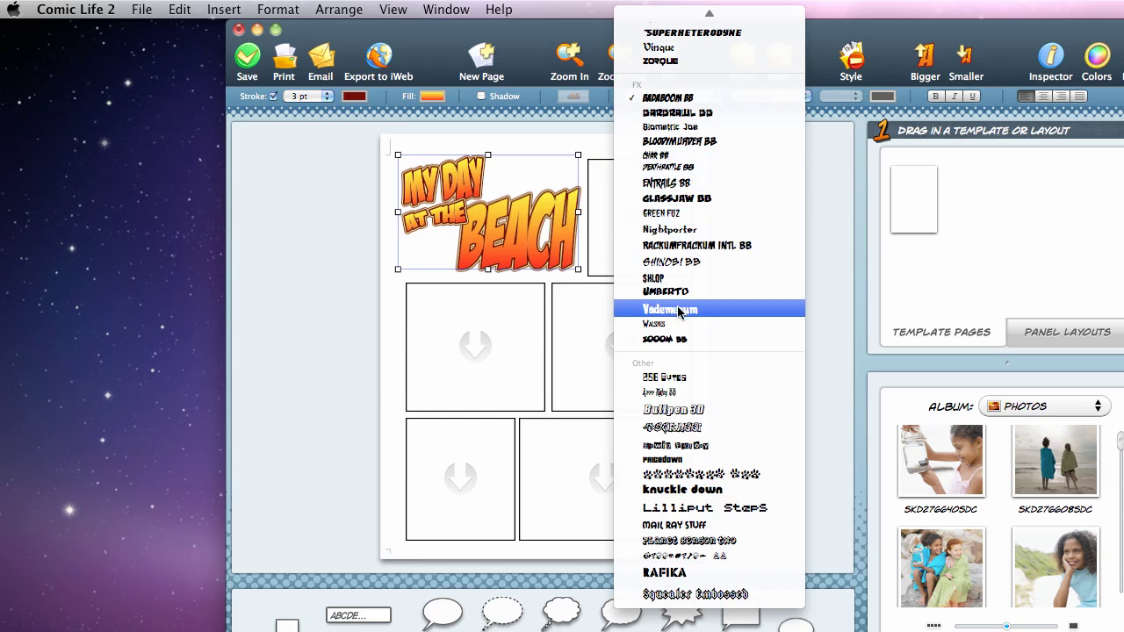
pyautogui.click(678, 309)
# Give the page a cyan gradient background and the title a blue gradient fill with green outline.
pyautogui.click(430, 98)
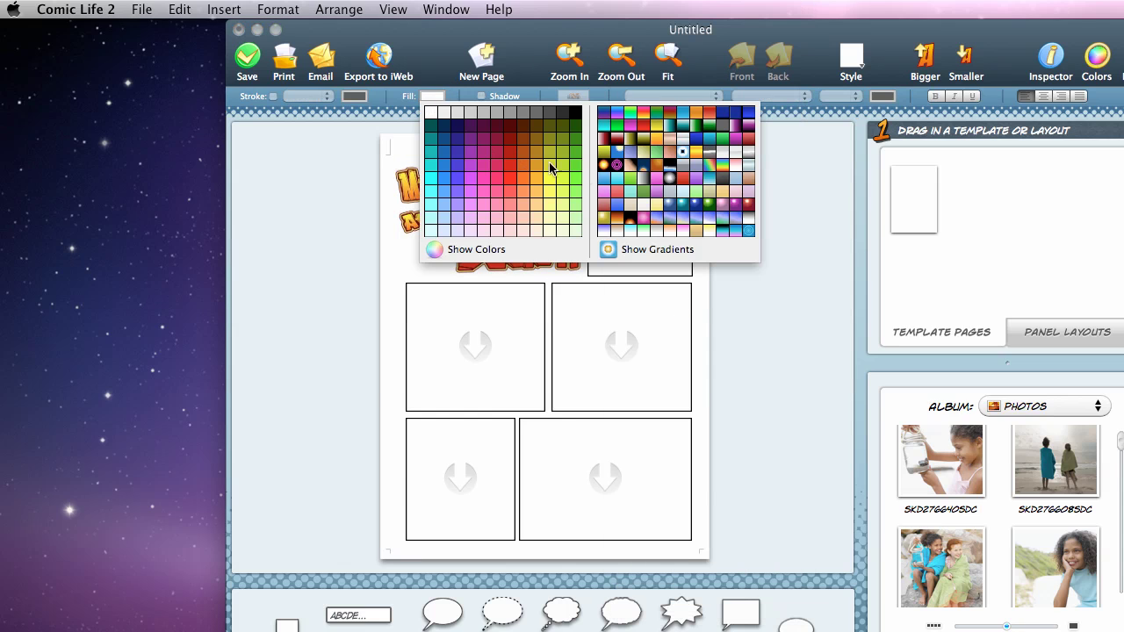
pyautogui.click(621, 186)
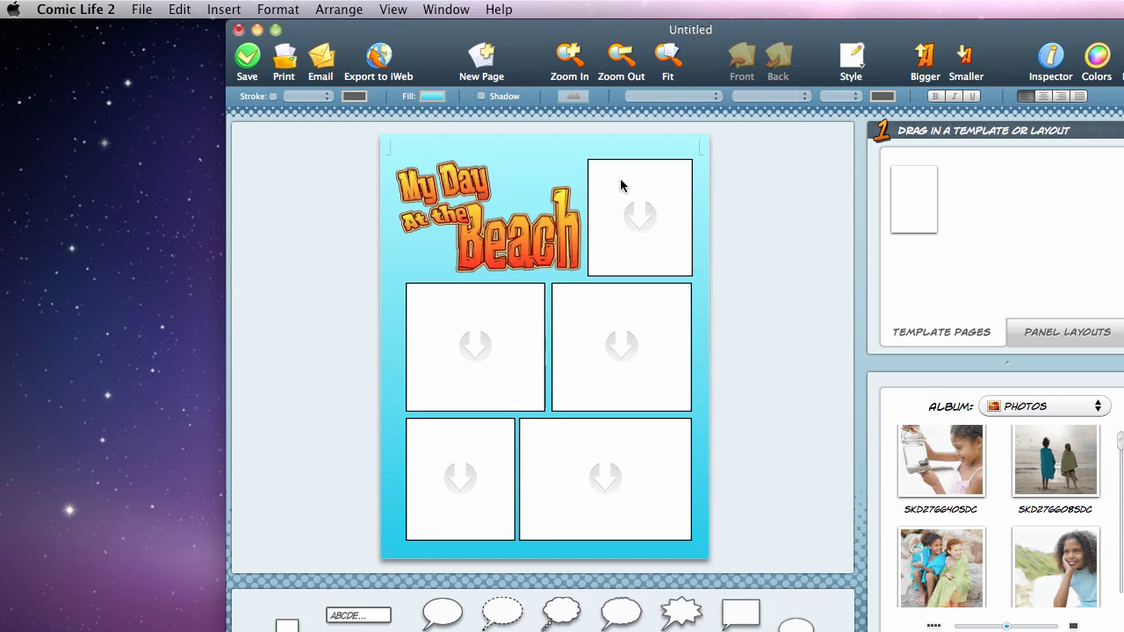
pyautogui.click(426, 171)
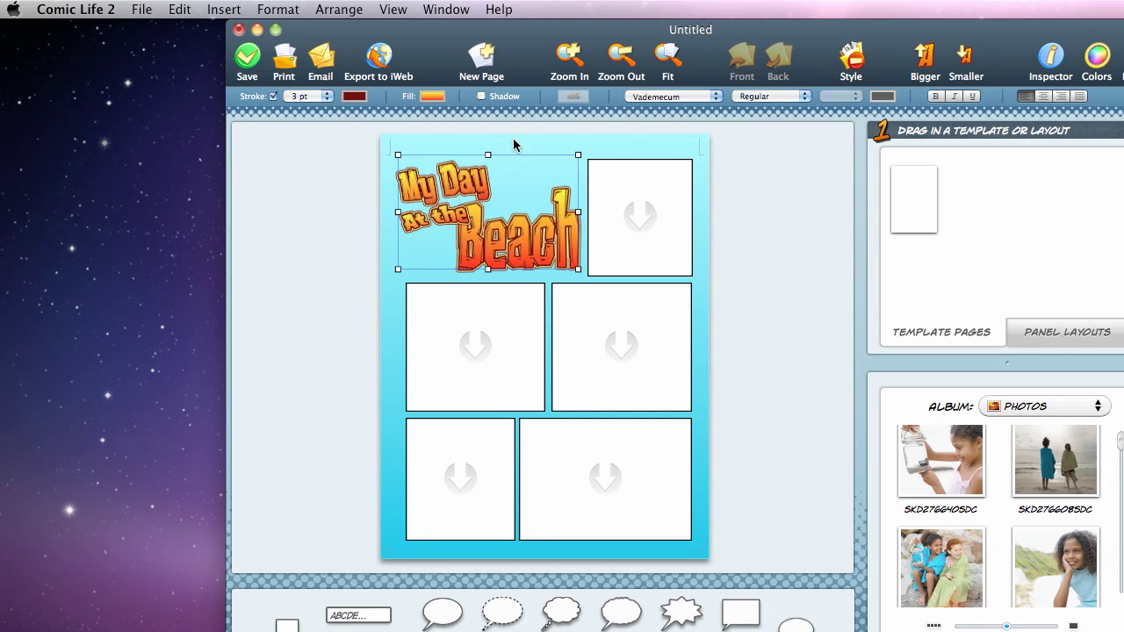
pyautogui.click(436, 97)
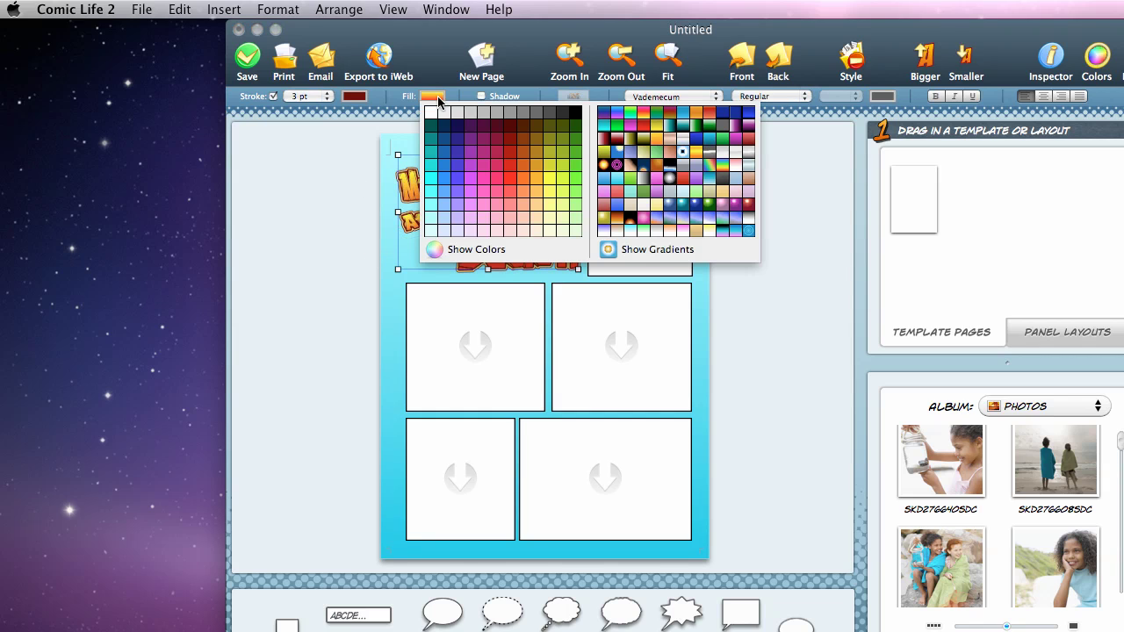
pyautogui.click(708, 145)
pyautogui.click(355, 97)
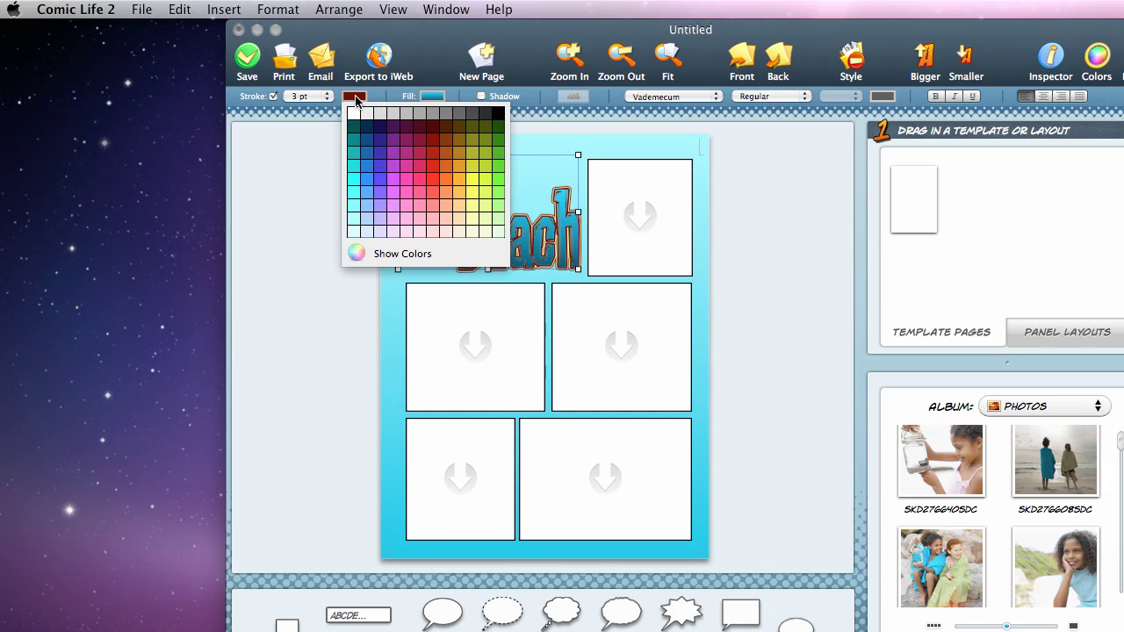
pyautogui.click(499, 166)
pyautogui.click(499, 166)
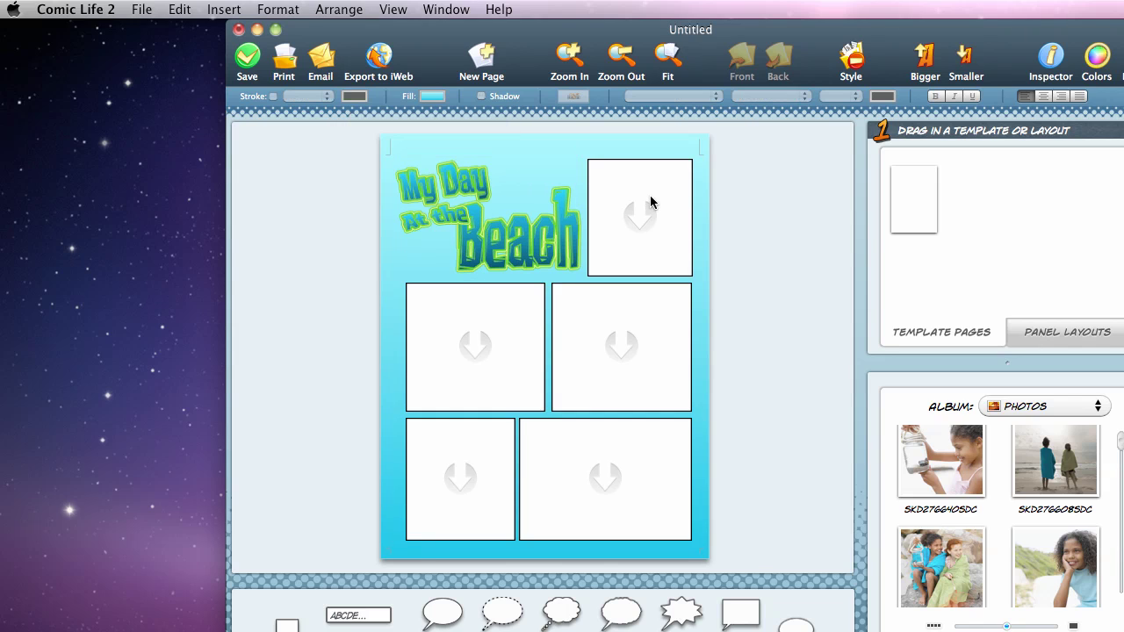
# Outline the top-right panel in green and update the panel style so all panels match.
pyautogui.click(661, 199)
pyautogui.click(355, 97)
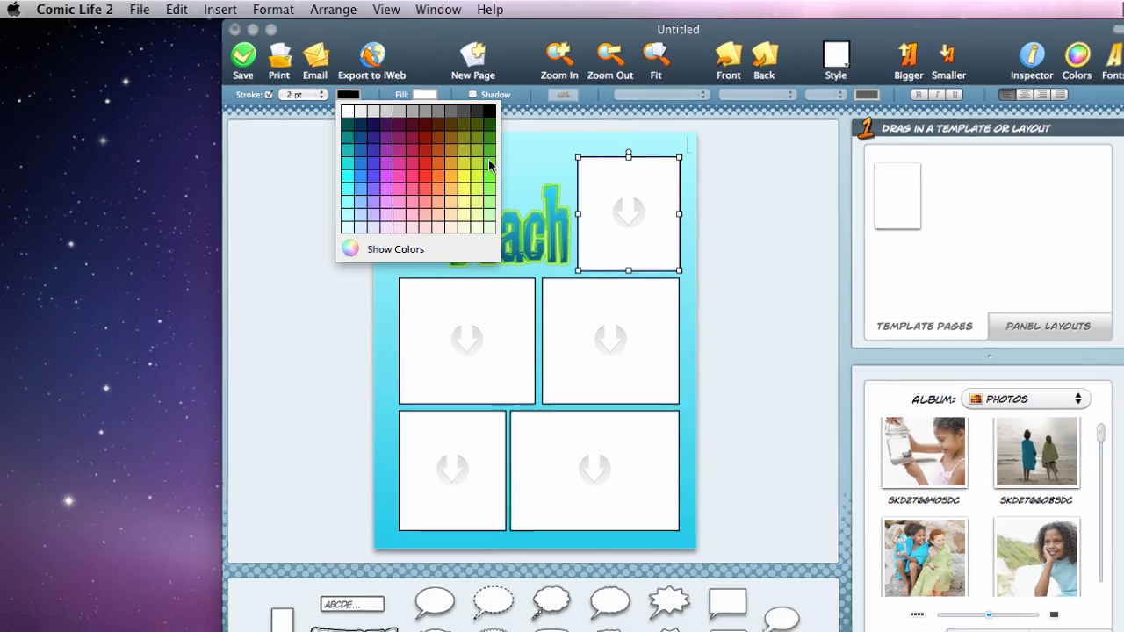
pyautogui.click(498, 166)
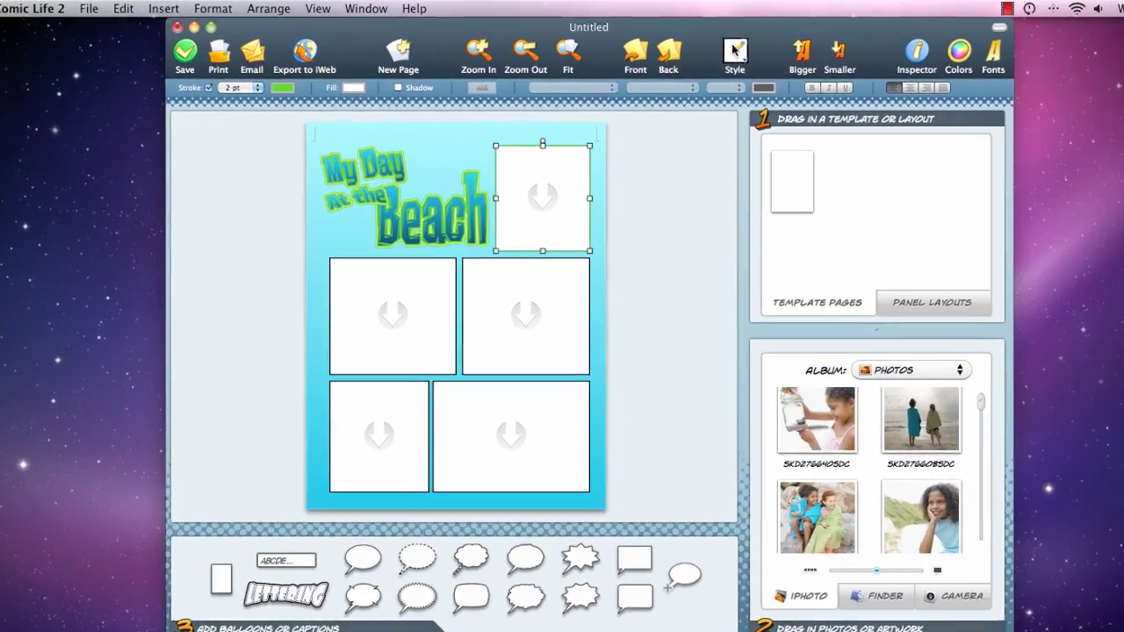
pyautogui.click(709, 50)
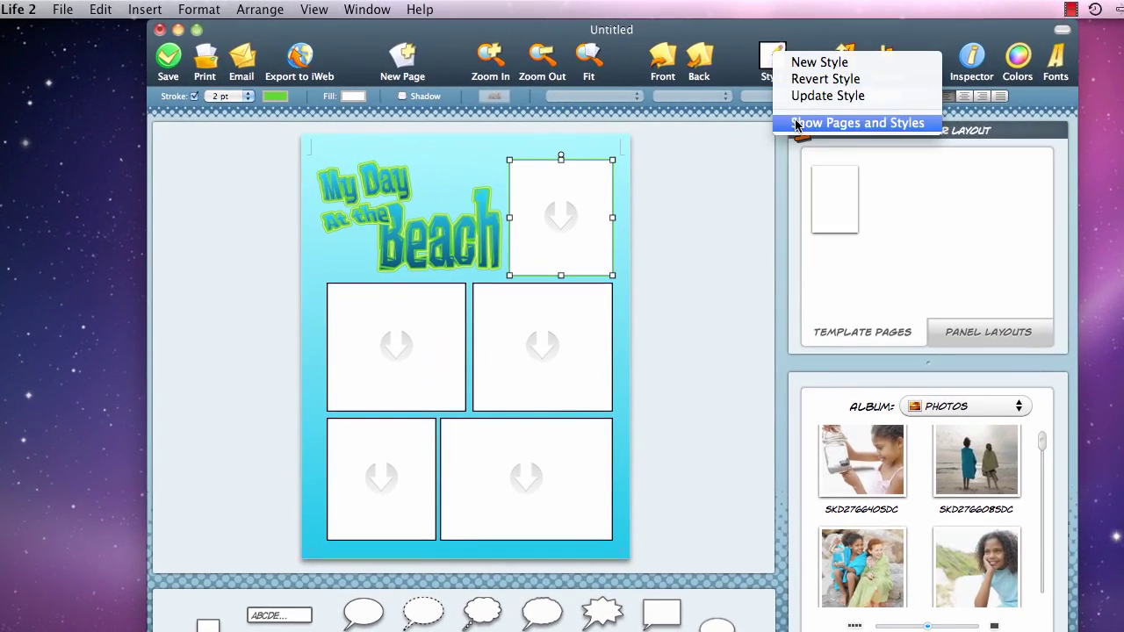
pyautogui.click(796, 123)
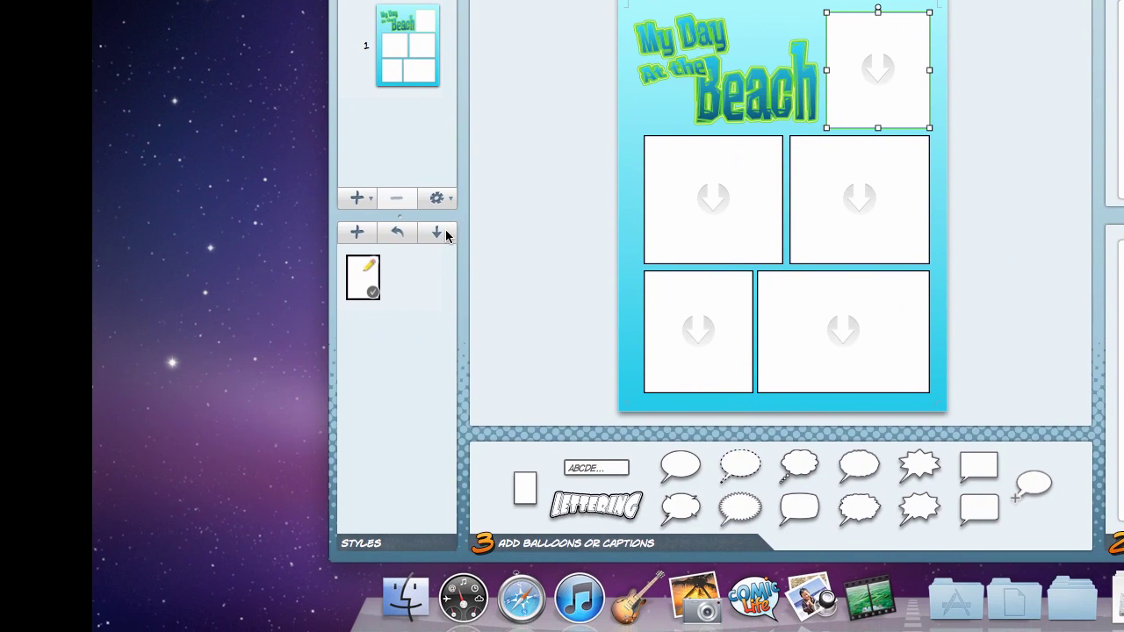
pyautogui.click(438, 233)
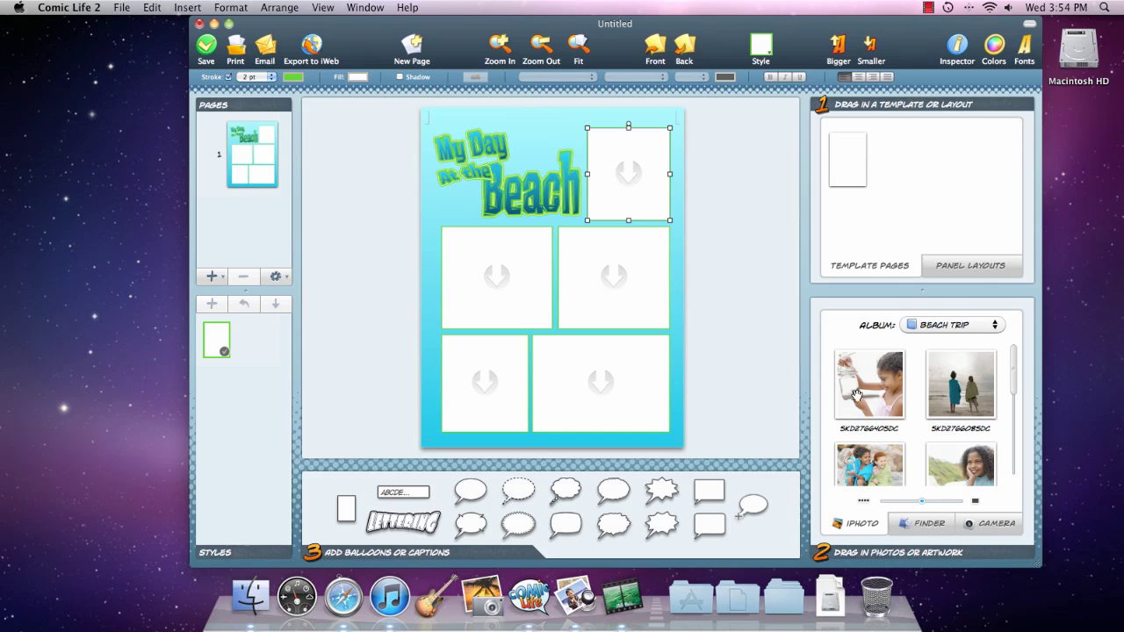
# Drag Beach Trip photos from the iPhoto browser into the empty panels.
pyautogui.moveTo(857, 395); pyautogui.dragTo(638, 193)
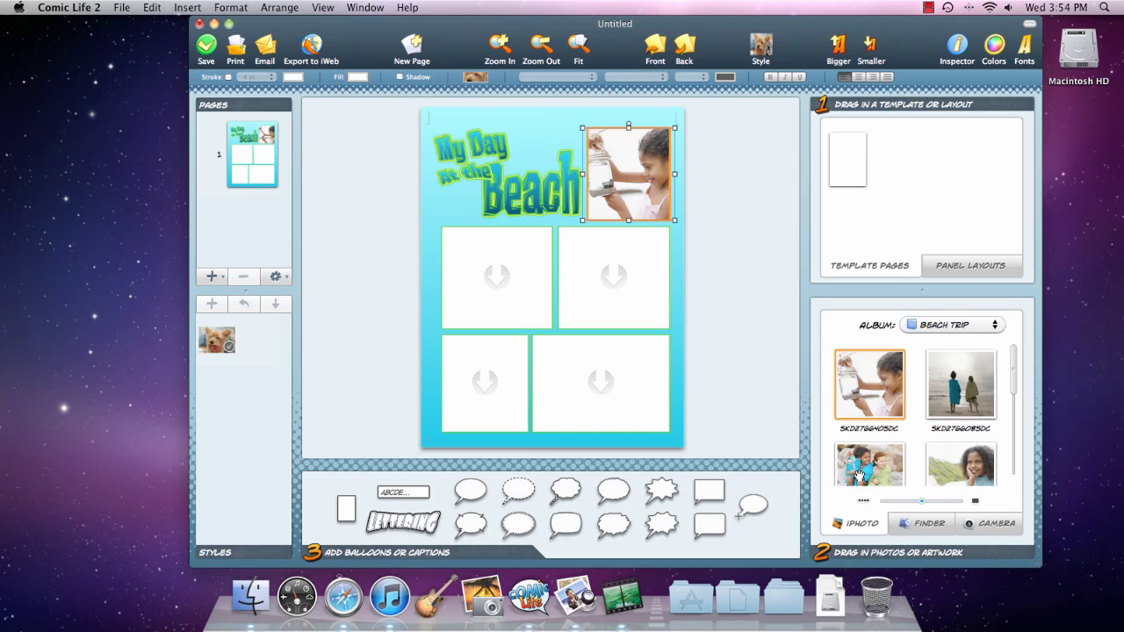
pyautogui.scroll(-2, 865, 456)
pyautogui.moveTo(869, 431); pyautogui.dragTo(497, 299)
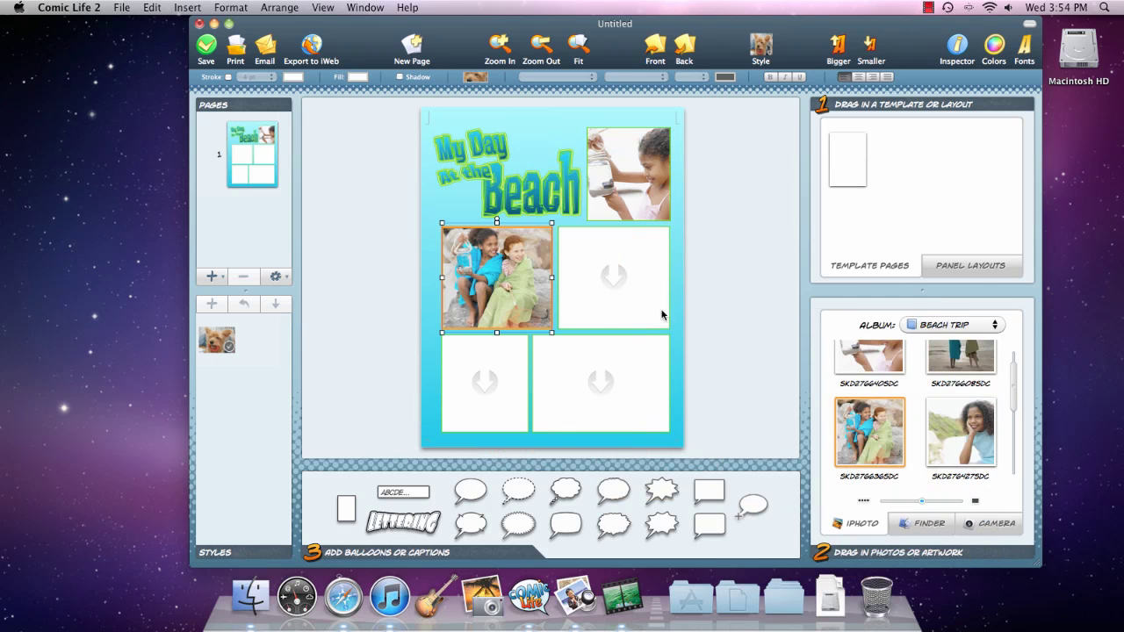
pyautogui.scroll(-2, 957, 432)
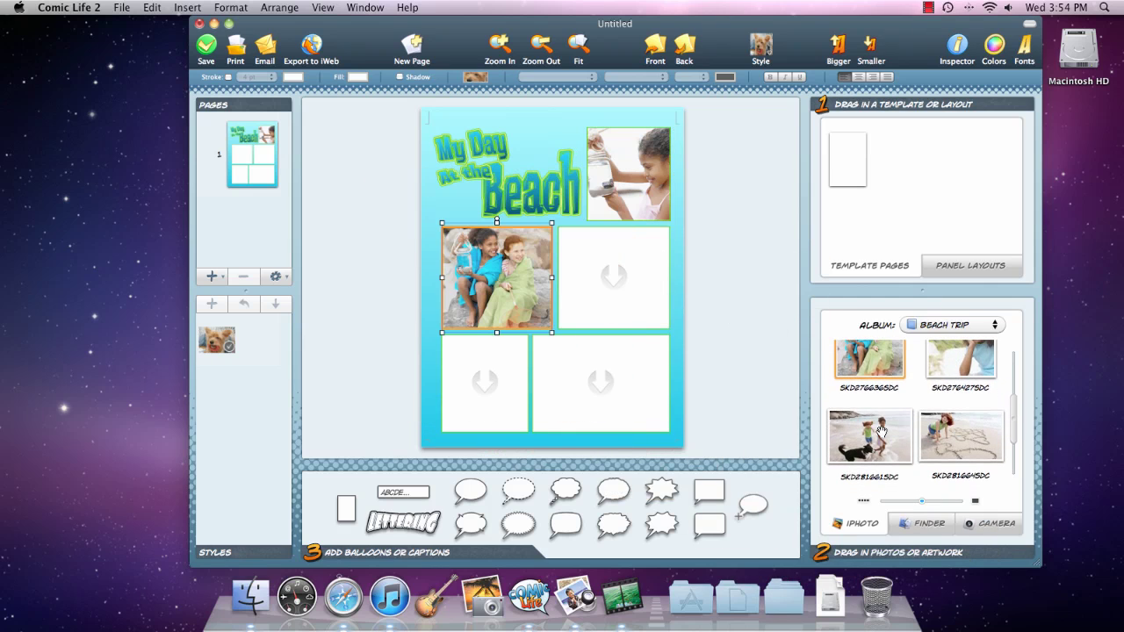
pyautogui.moveTo(869, 430); pyautogui.dragTo(596, 259)
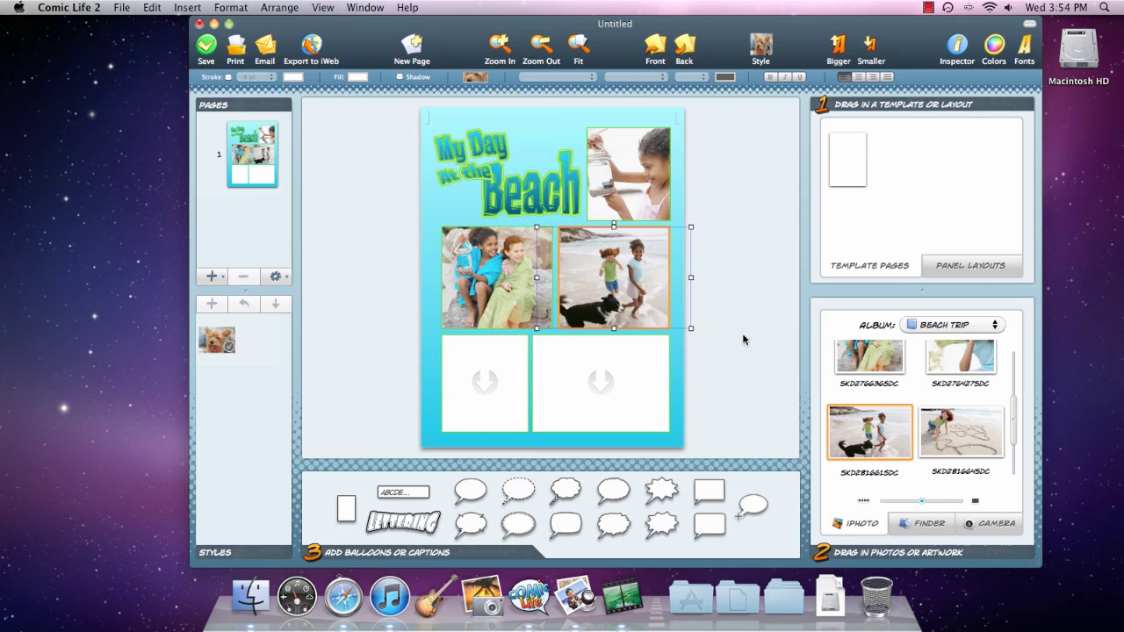
pyautogui.scroll(1, 856, 386)
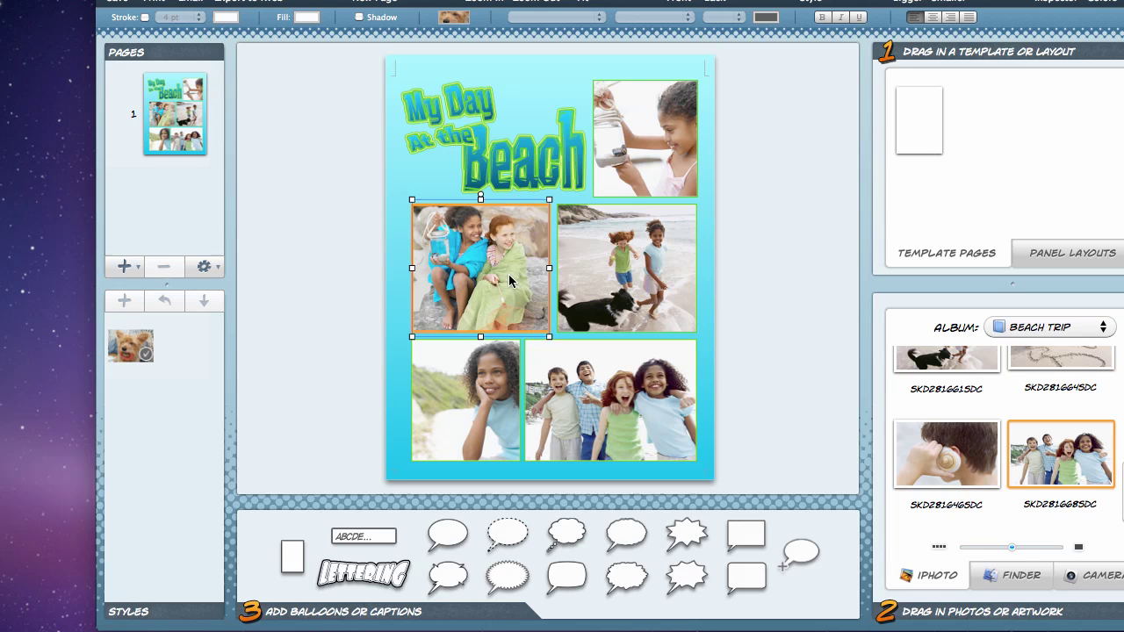
# Enlarge and reposition the photo inside the middle-left panel.
pyautogui.click(506, 287)
pyautogui.moveTo(545, 206); pyautogui.dragTo(584, 192)
pyautogui.moveTo(524, 249); pyautogui.dragTo(540, 270)
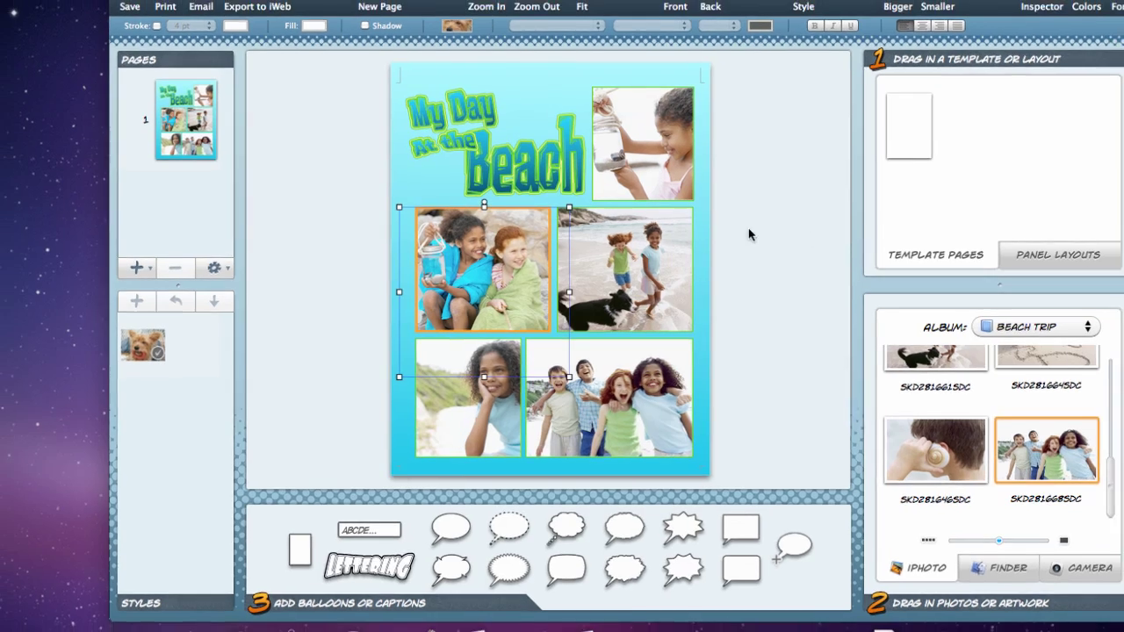
# Apply the Painted 2 filter to the top-right beach photo.
pyautogui.click(740, 241)
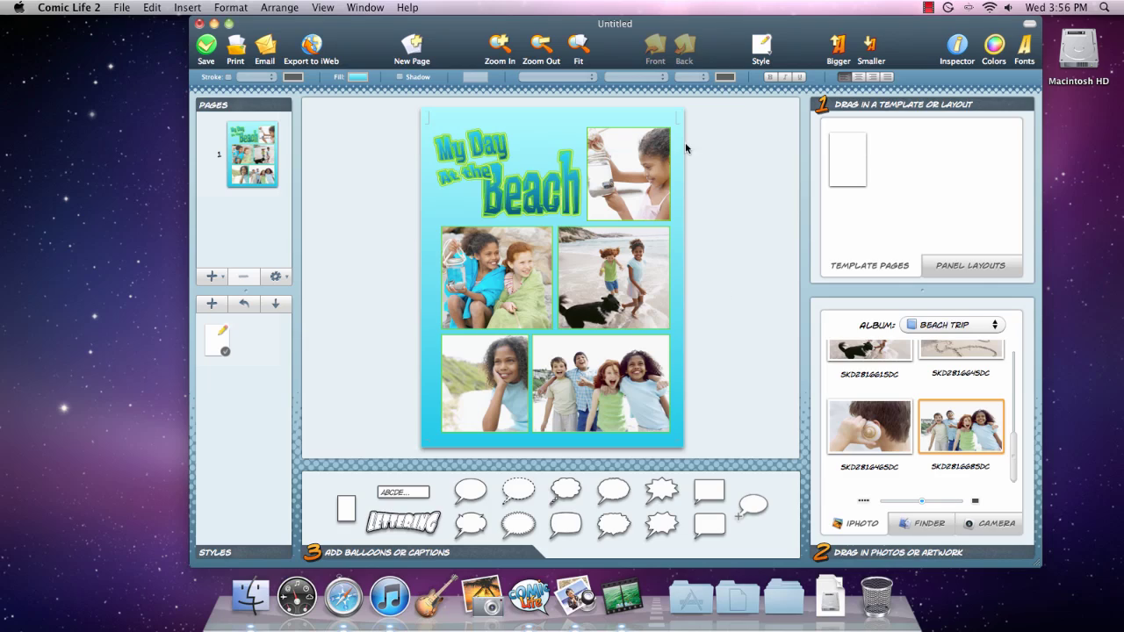
pyautogui.click(639, 189)
pyautogui.click(476, 78)
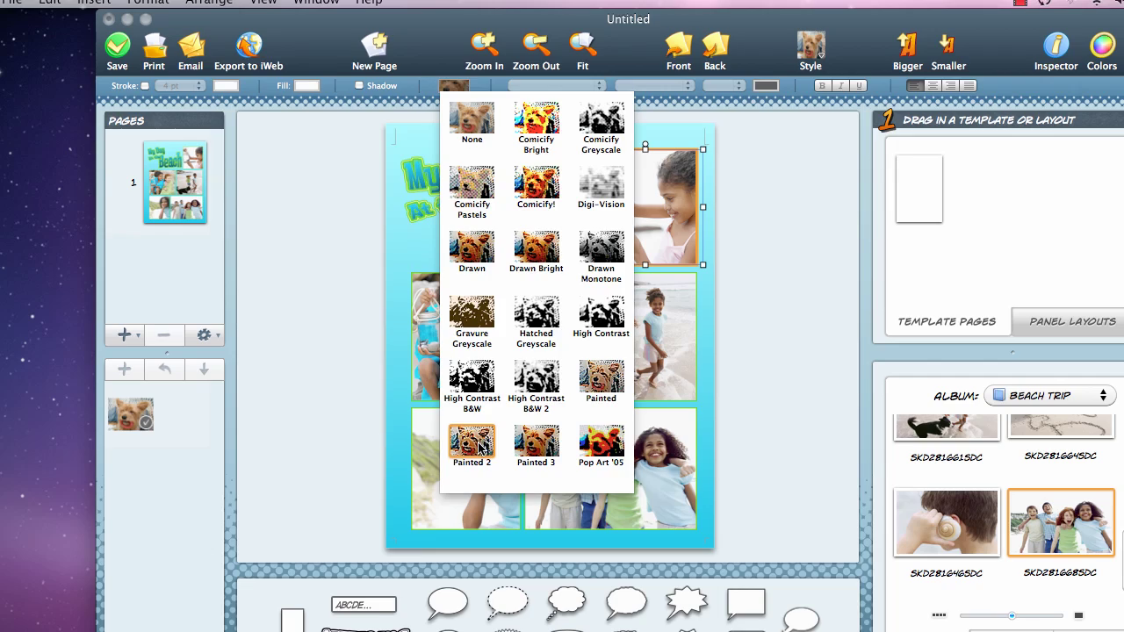
pyautogui.click(481, 446)
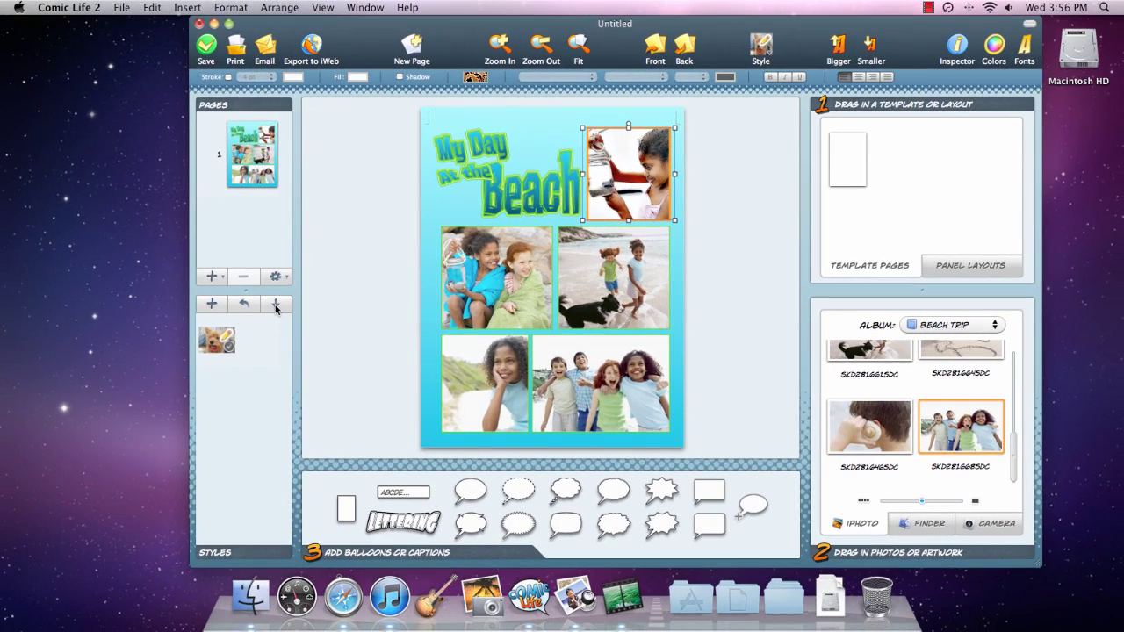
pyautogui.click(276, 305)
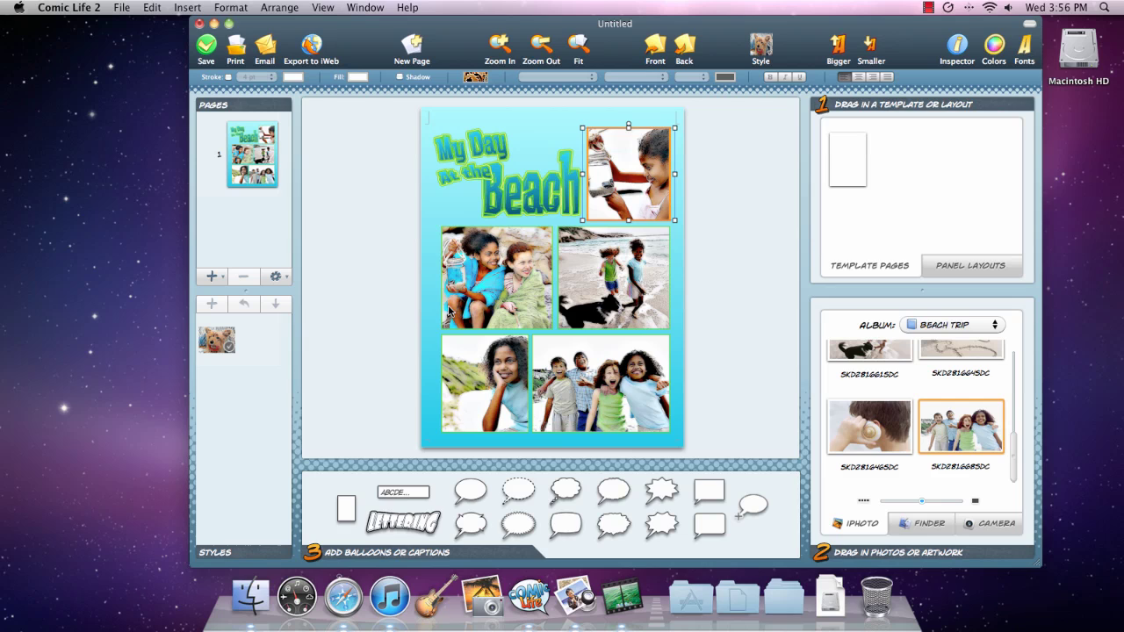
# Add a caption under the top-right photo reading 'I met a', then select the title.
pyautogui.moveTo(422, 491); pyautogui.dragTo(615, 219)
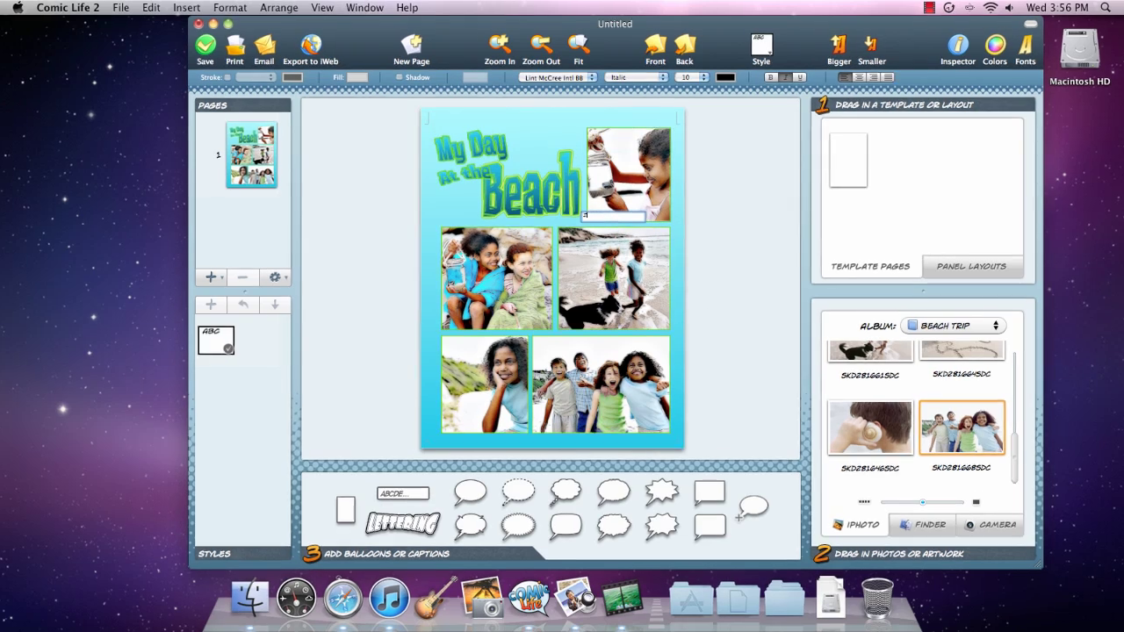
pyautogui.write('I met a')
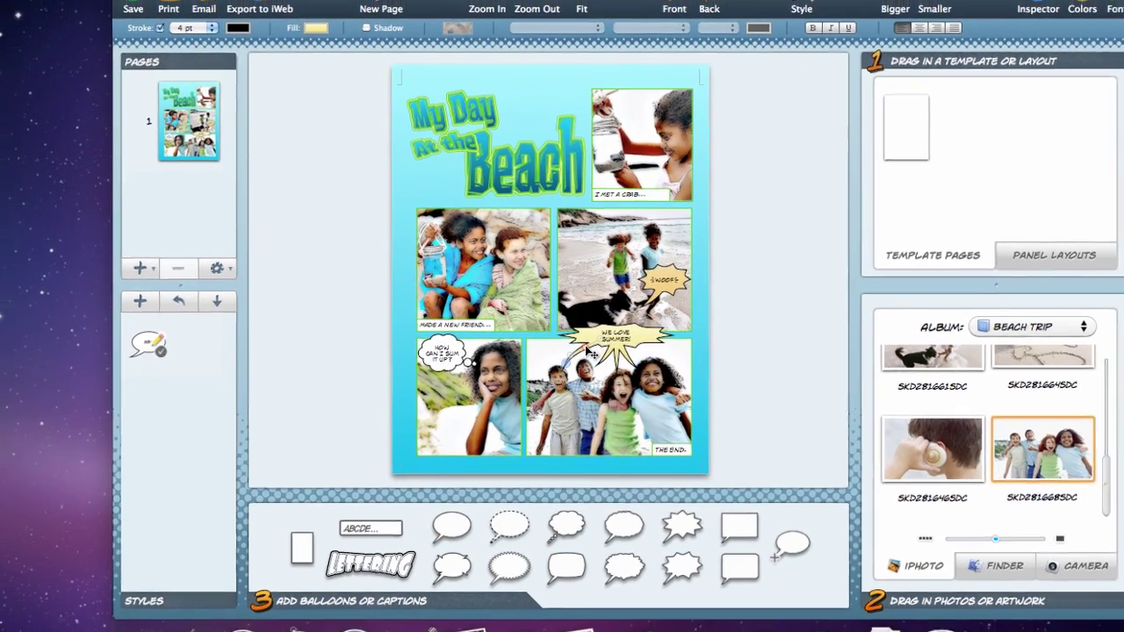
pyautogui.click(435, 105)
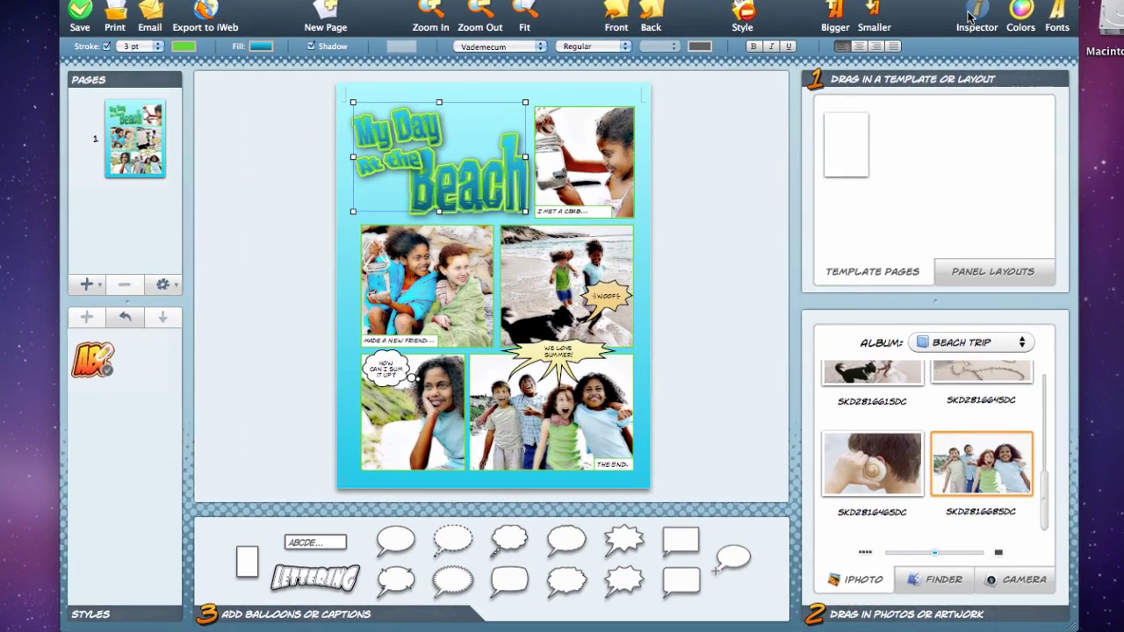
# In the Inspector's Graphic tab, lower the title shadow's blur from 10.00 to 3.00.
pyautogui.click(947, 53)
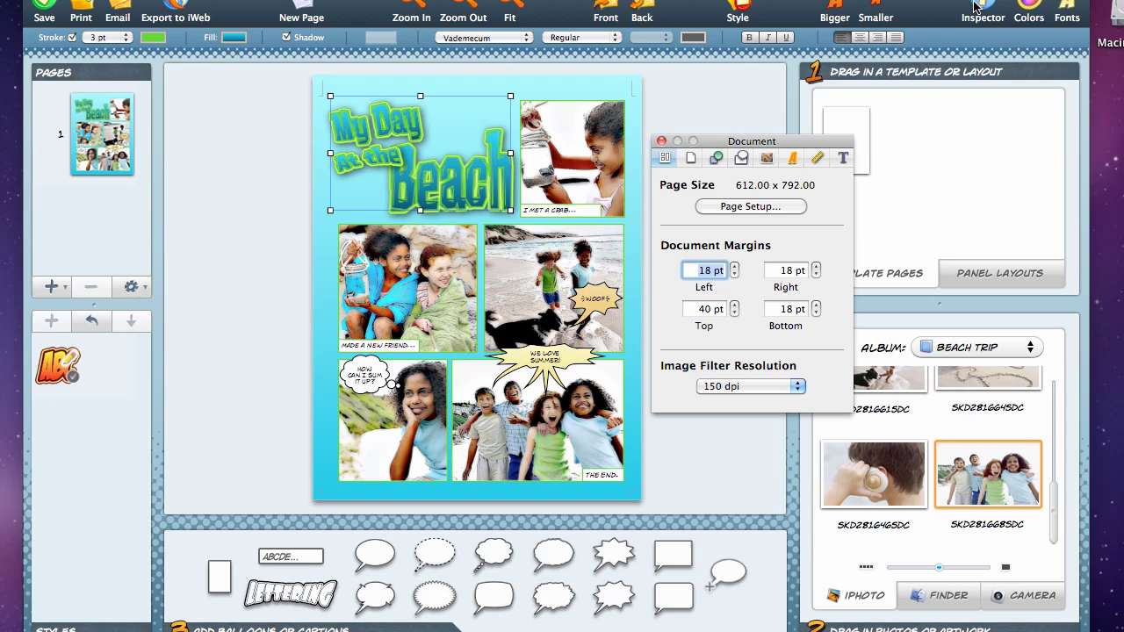
pyautogui.click(717, 158)
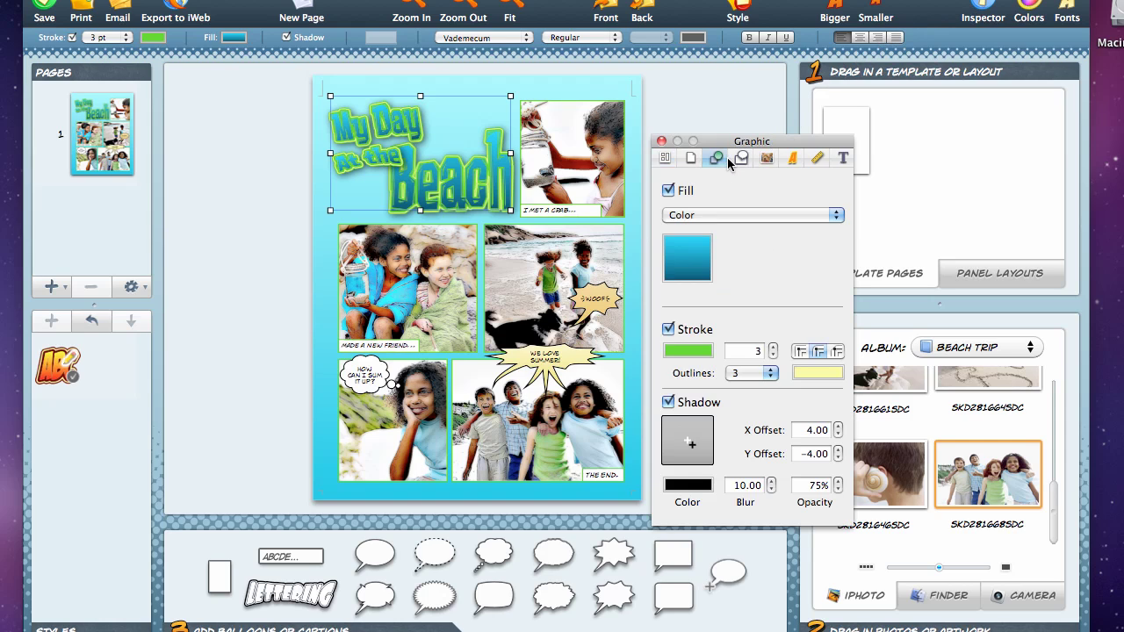
pyautogui.click(741, 158)
pyautogui.click(766, 158)
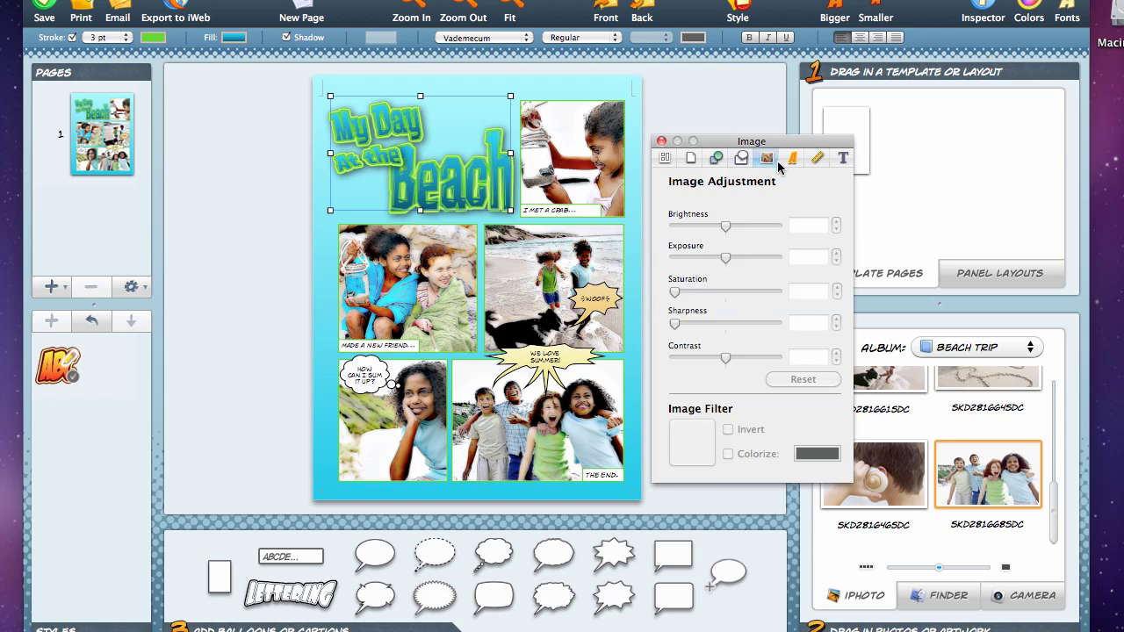
pyautogui.click(792, 160)
pyautogui.click(816, 159)
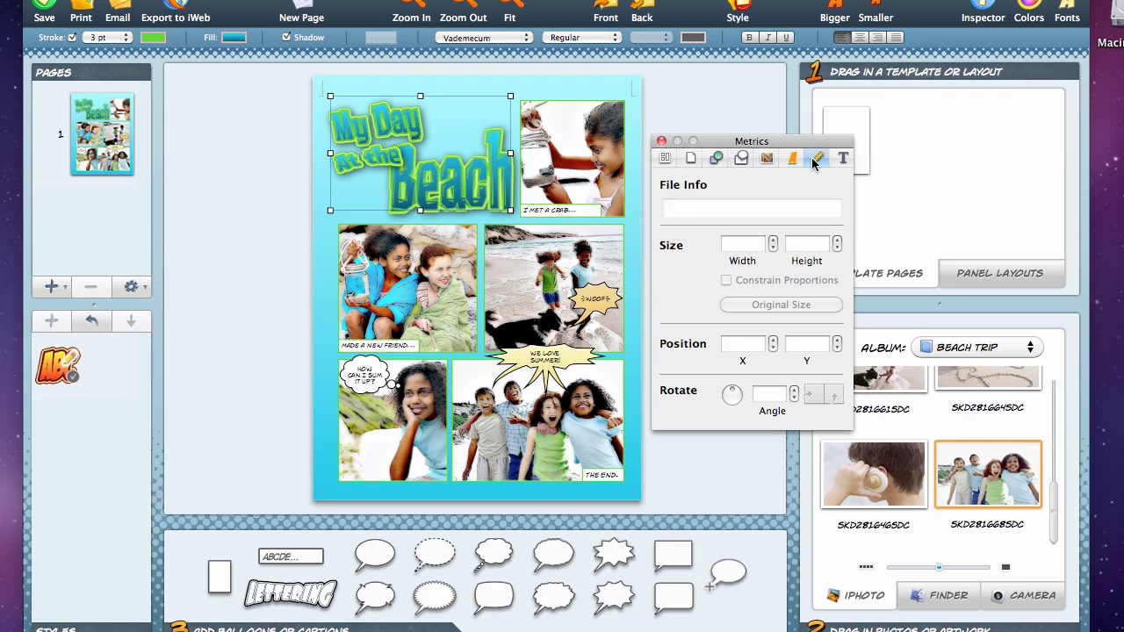
pyautogui.click(716, 160)
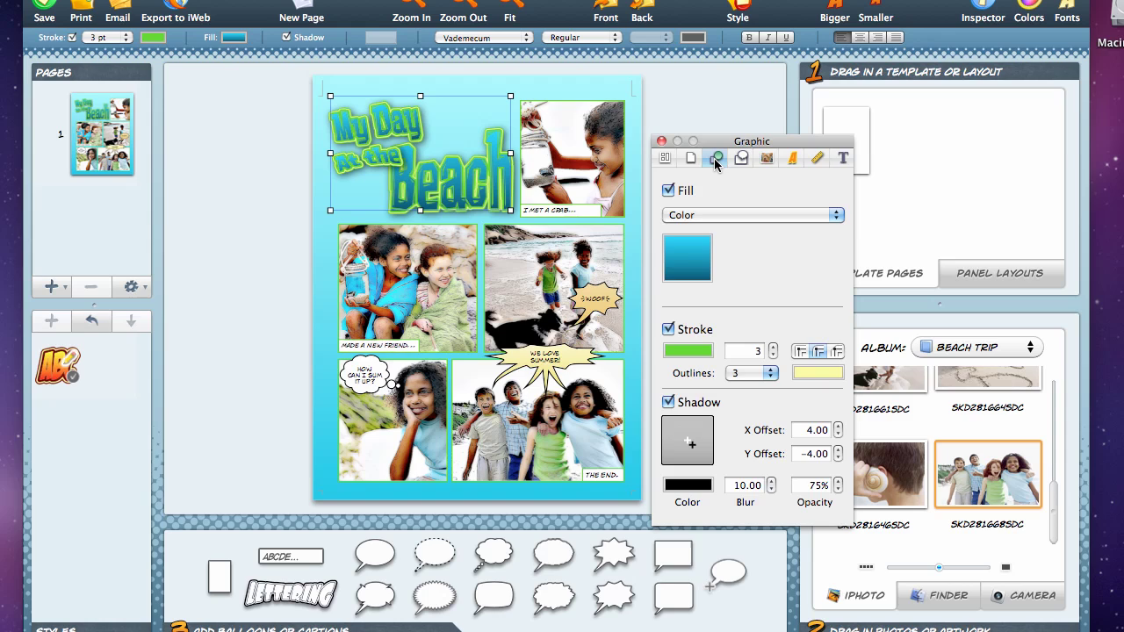
pyautogui.click(772, 490)
pyautogui.click(772, 490)
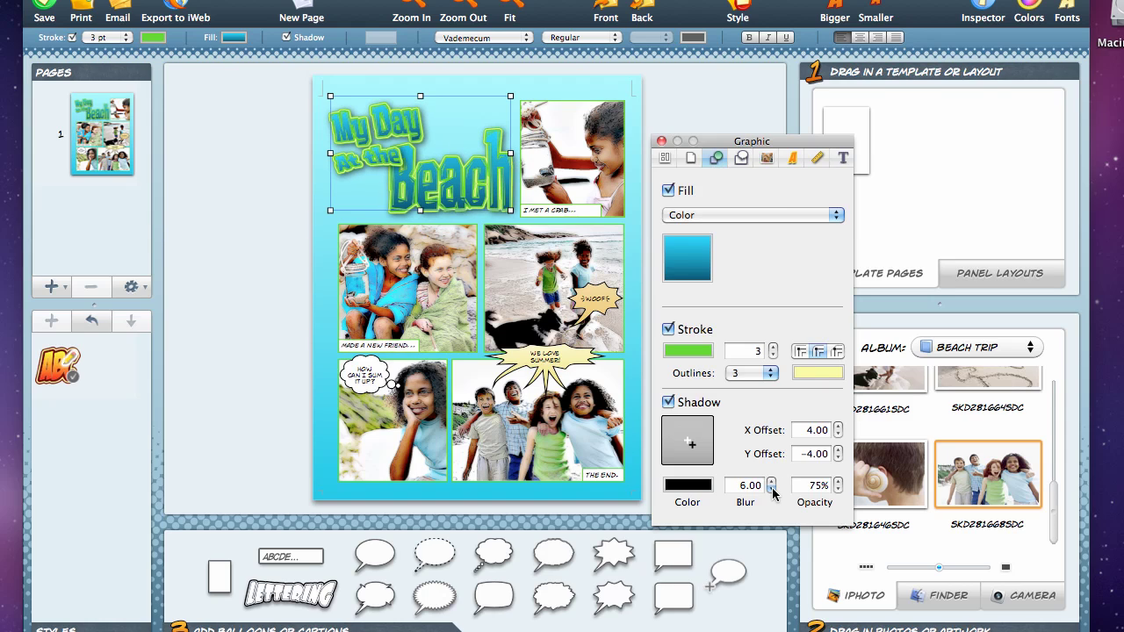
pyautogui.click(772, 490)
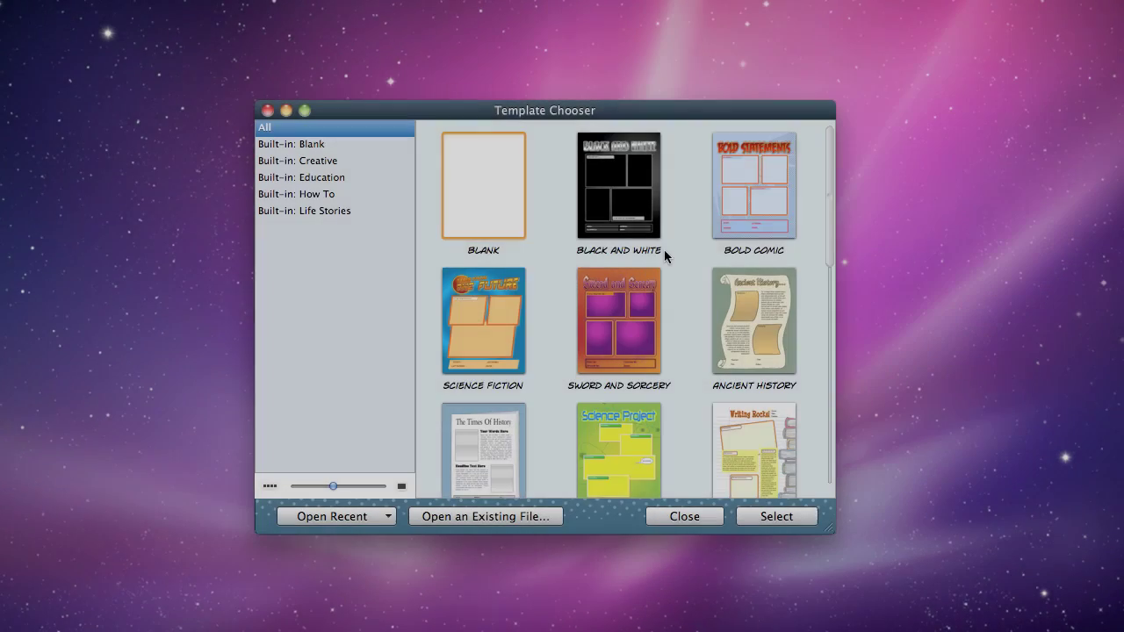
# Create a new page from the World Travel template, glancing at Panel Layouts before returning.
pyautogui.scroll(-5, 664, 251)
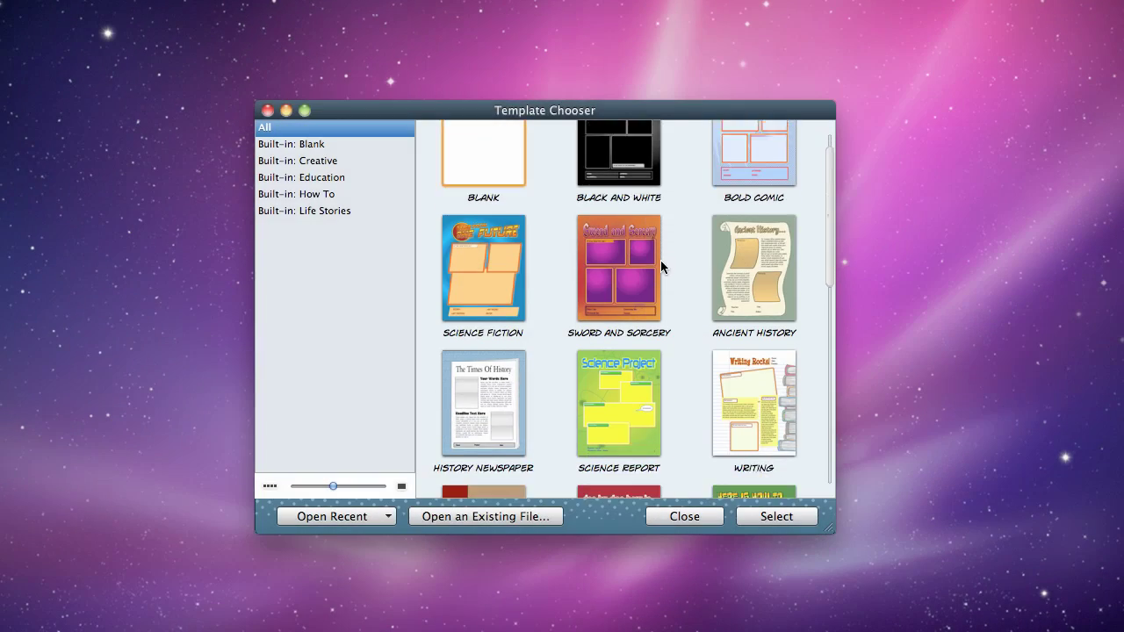
pyautogui.scroll(-8, 661, 268)
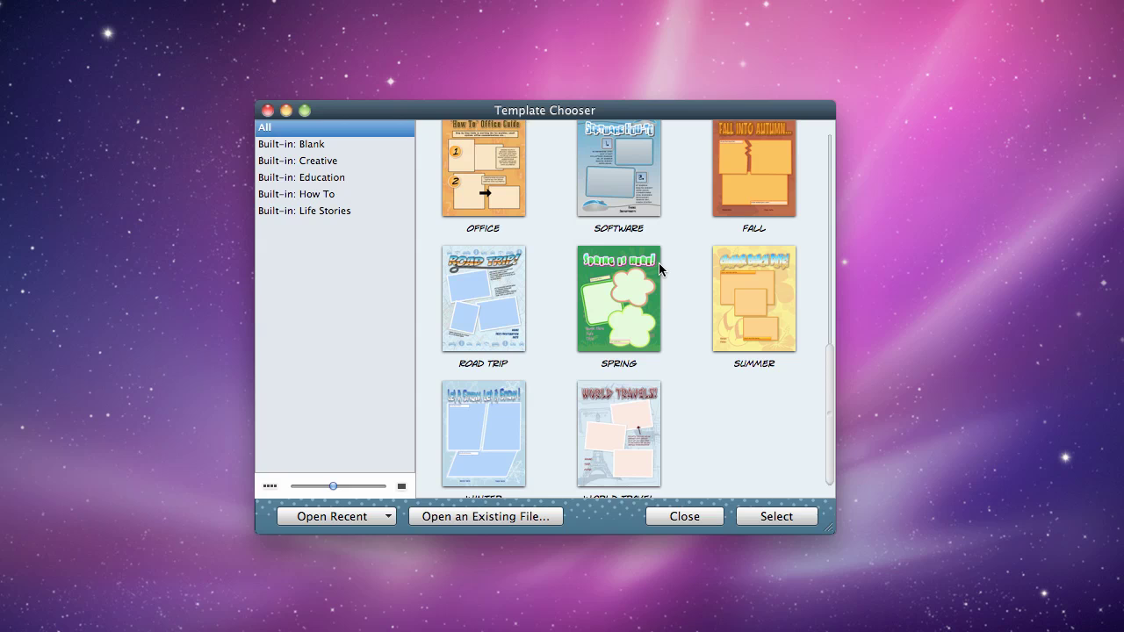
pyautogui.doubleClick(635, 406)
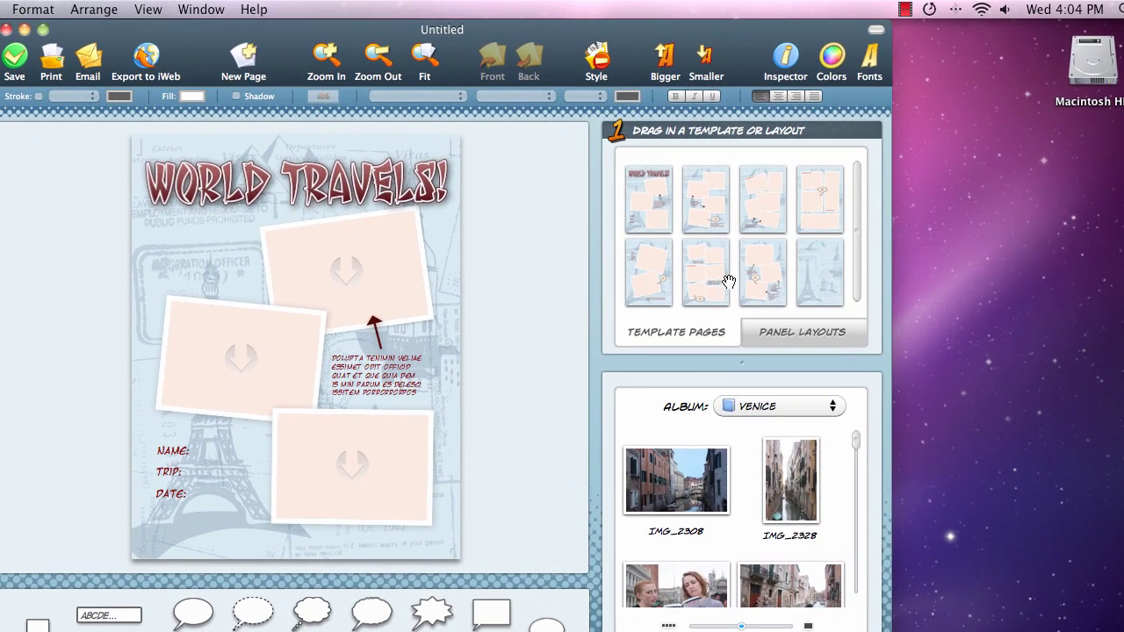
pyautogui.click(803, 333)
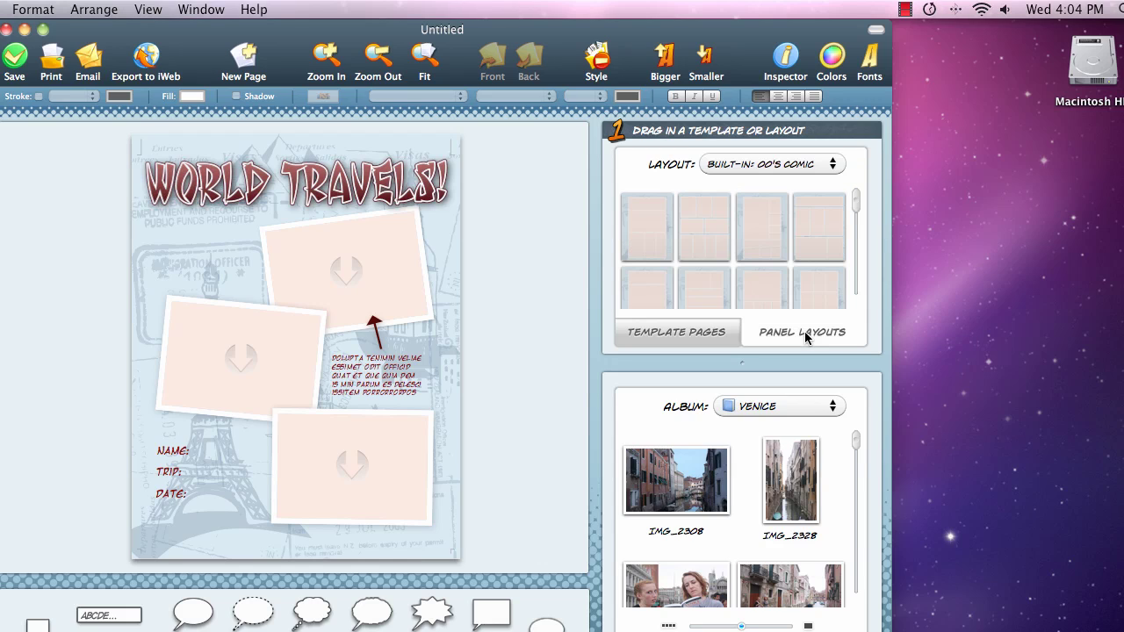
pyautogui.click(696, 340)
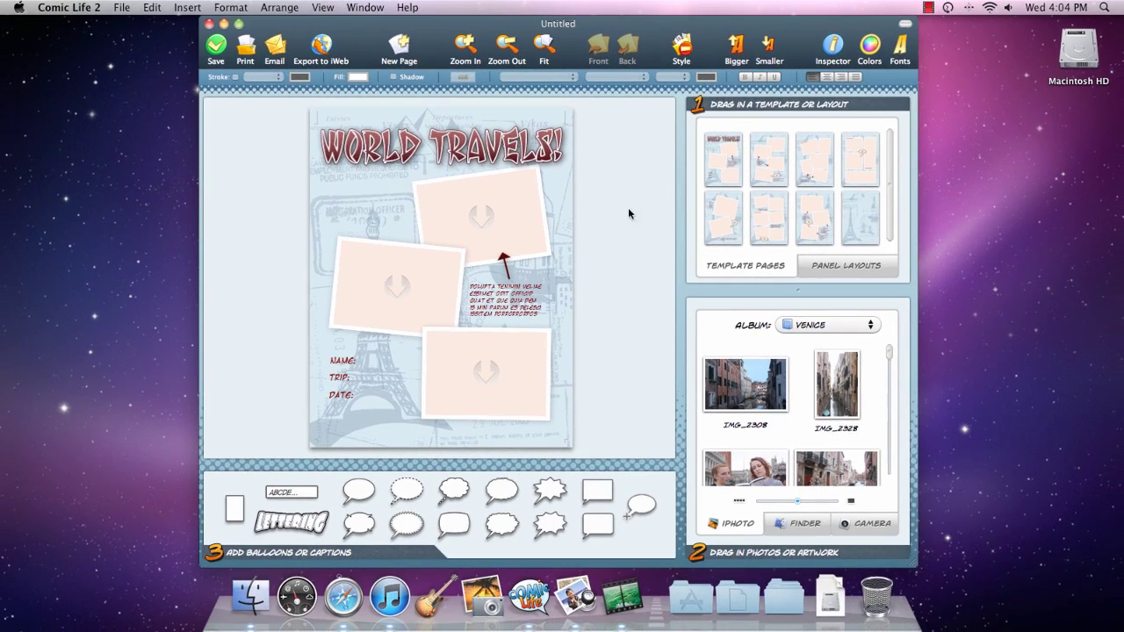
# Change the WORLD TRAVELS! title text to 'Venice 2010' and set it in Vinque.
pyautogui.click(371, 187)
pyautogui.doubleClick(493, 151)
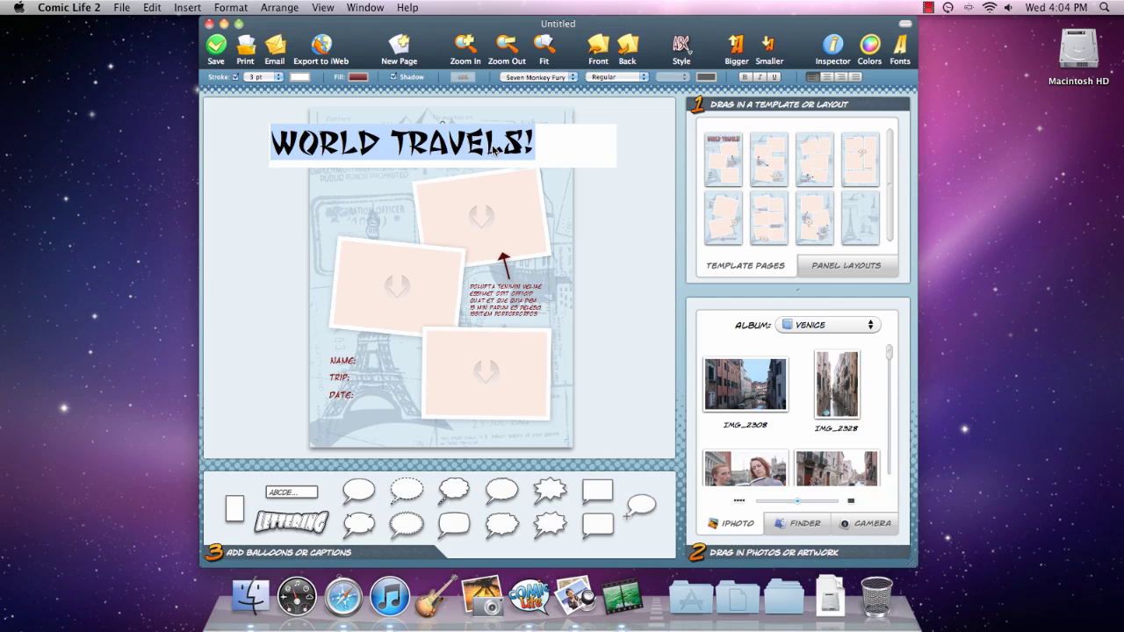
pyautogui.write('Venice 2')
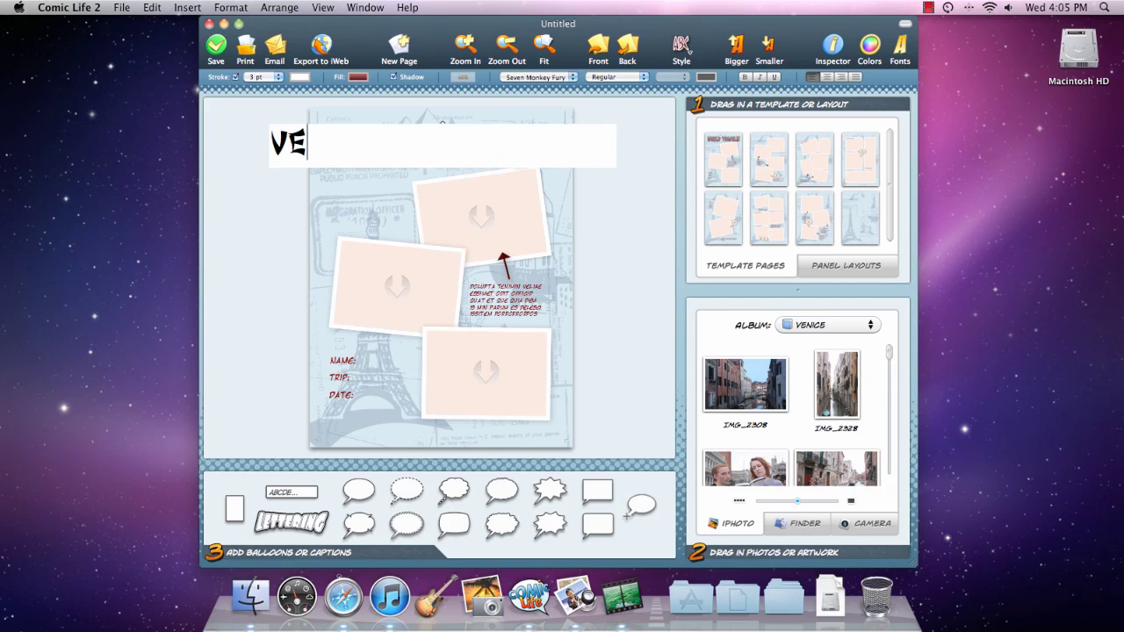
pyautogui.write('010')
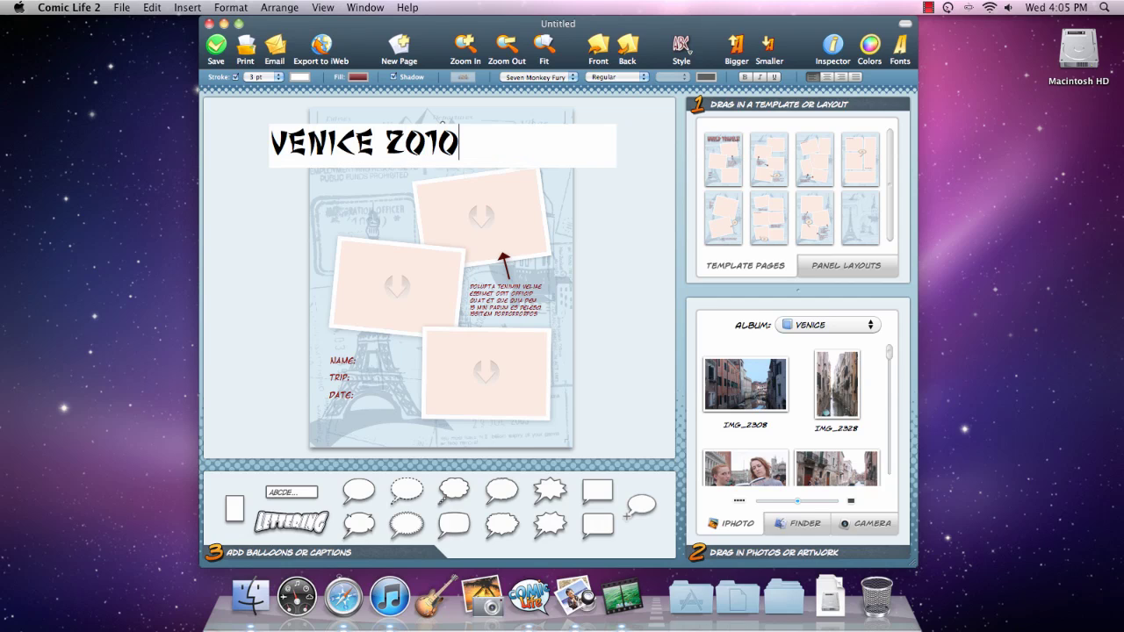
pyautogui.press('Escape')
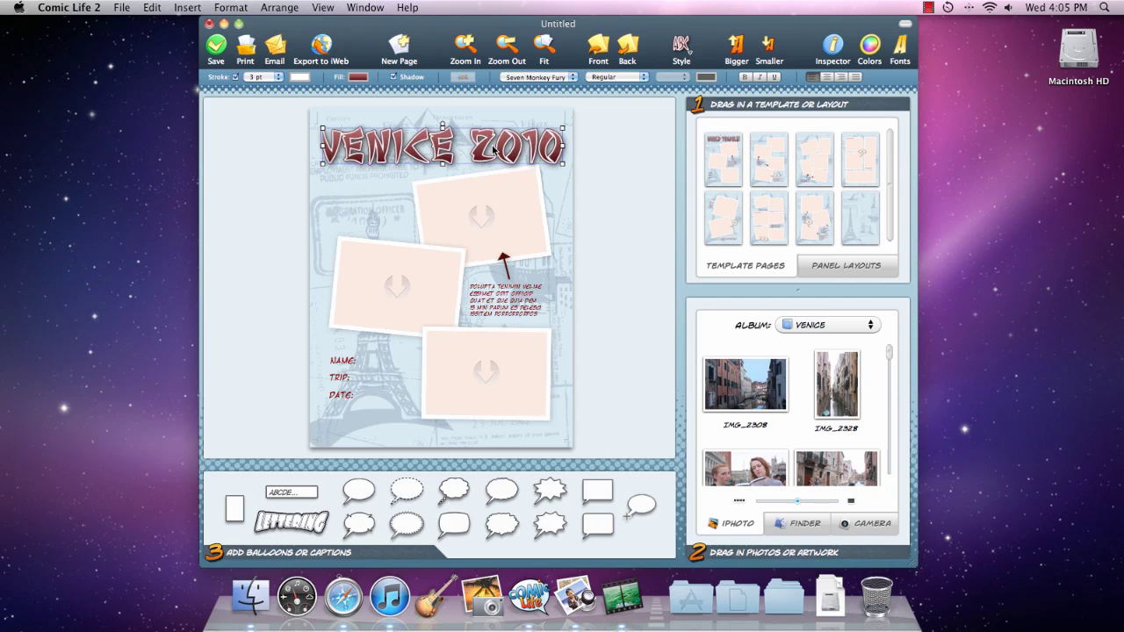
pyautogui.click(554, 77)
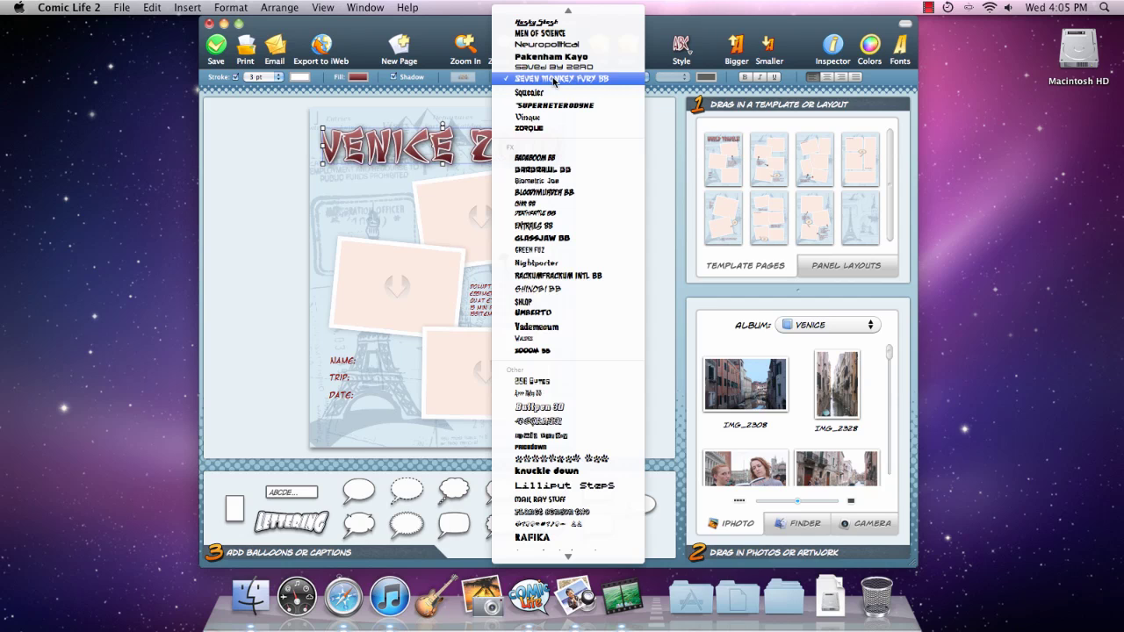
pyautogui.click(556, 113)
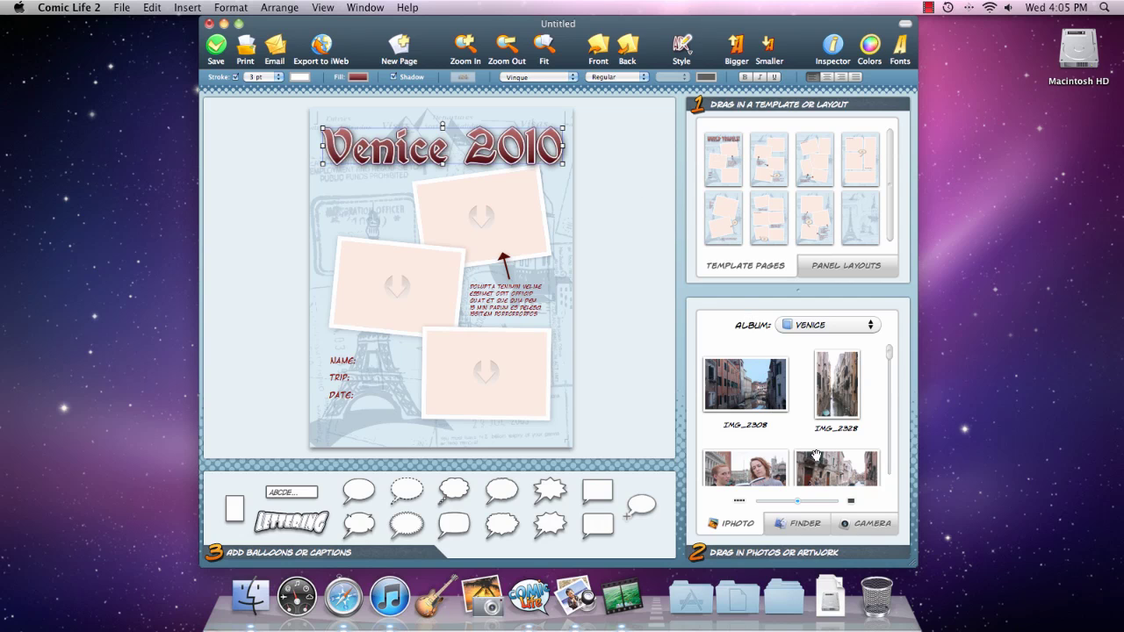
# Place IMG_2348 top-right, IMG_2352 in the left frame, and IMG_2368 in the remaining panel.
pyautogui.moveTo(825, 465); pyautogui.dragTo(521, 236)
pyautogui.scroll(-3, 794, 392)
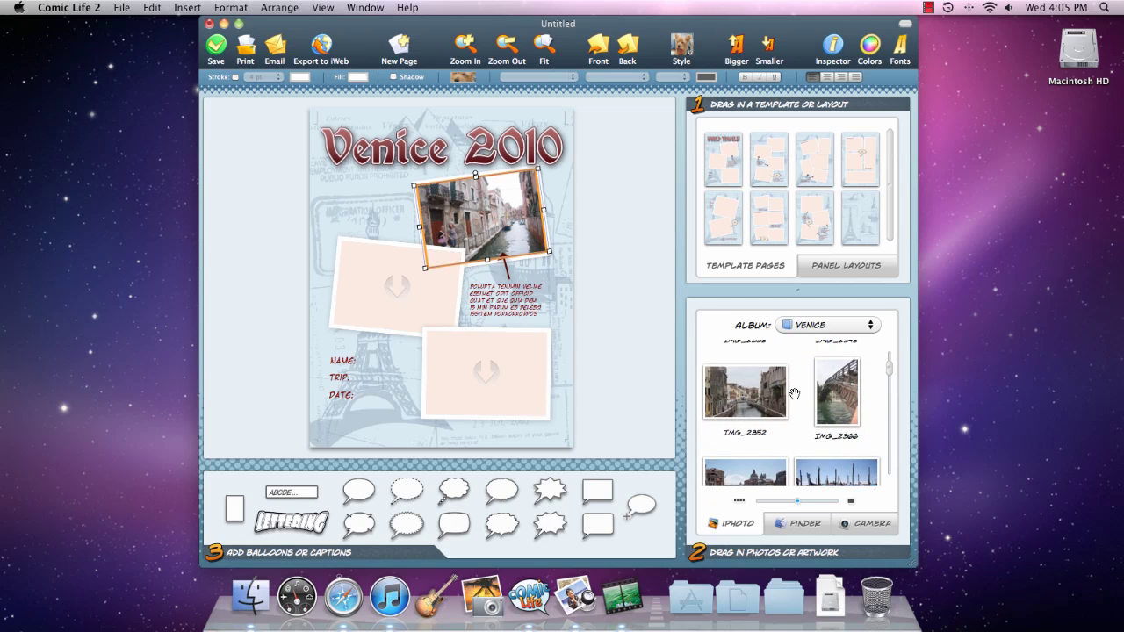
pyautogui.moveTo(762, 392); pyautogui.dragTo(441, 301)
pyautogui.scroll(-2, 815, 391)
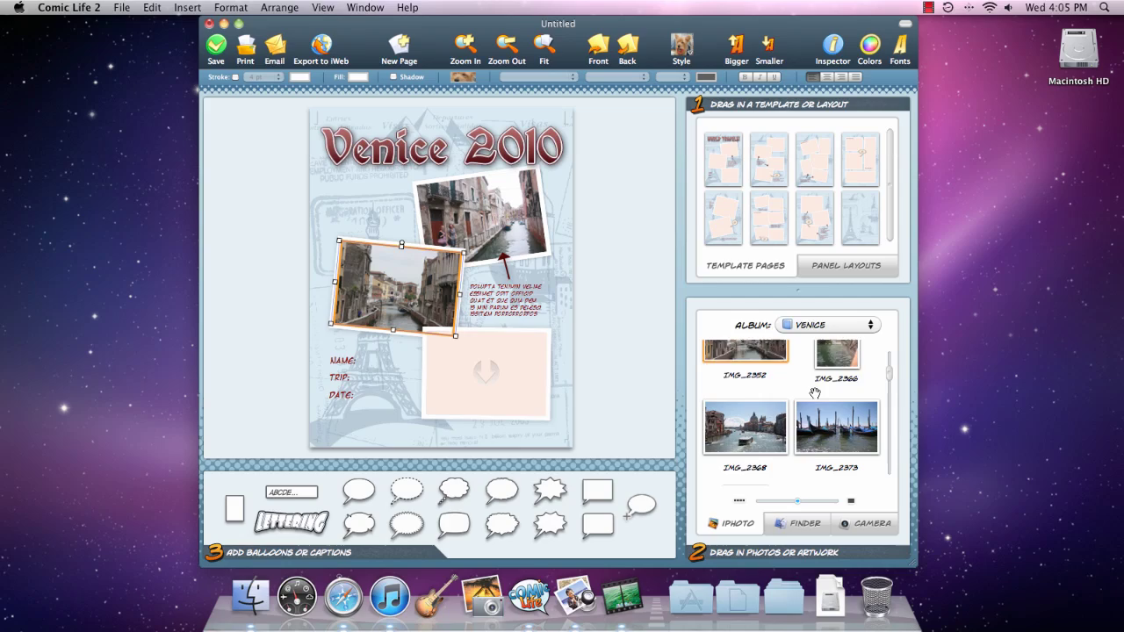
pyautogui.moveTo(745, 419); pyautogui.dragTo(497, 393)
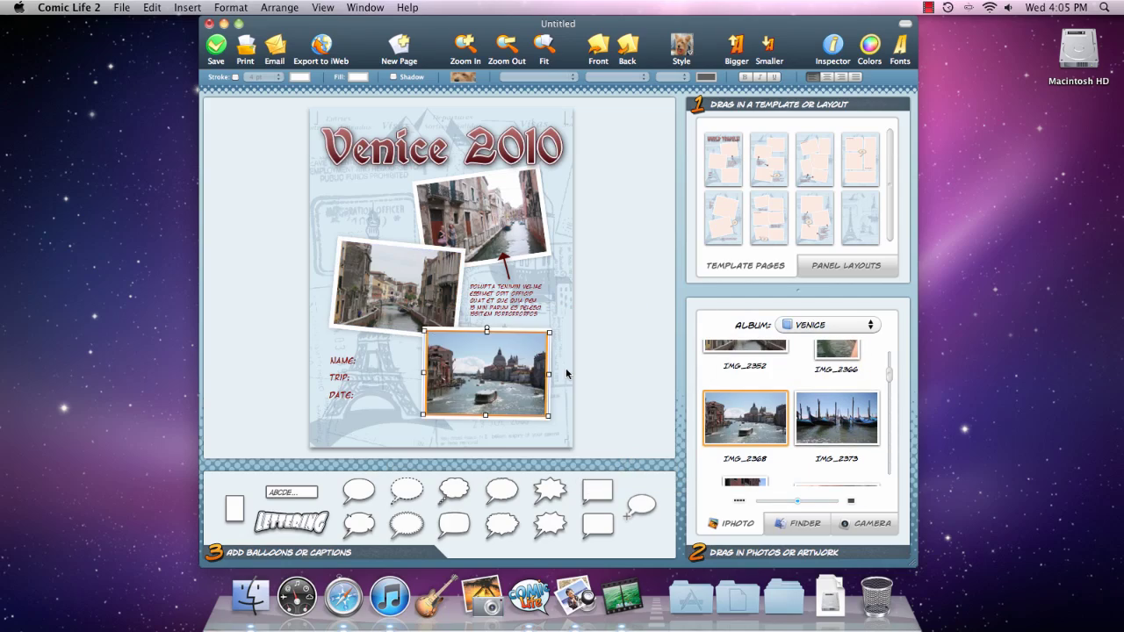
# Replace the placeholder caption beside the arrow, typing 'THE CANALS WERE AROUND EVERY CO'.
pyautogui.click(494, 295)
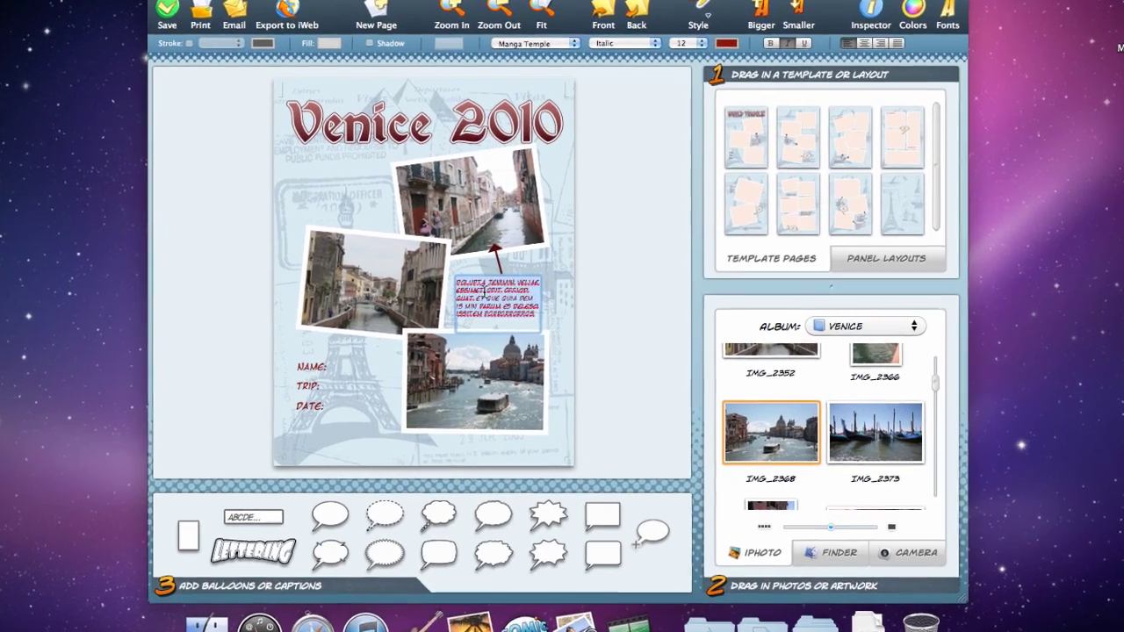
pyautogui.write('THE CANALS')
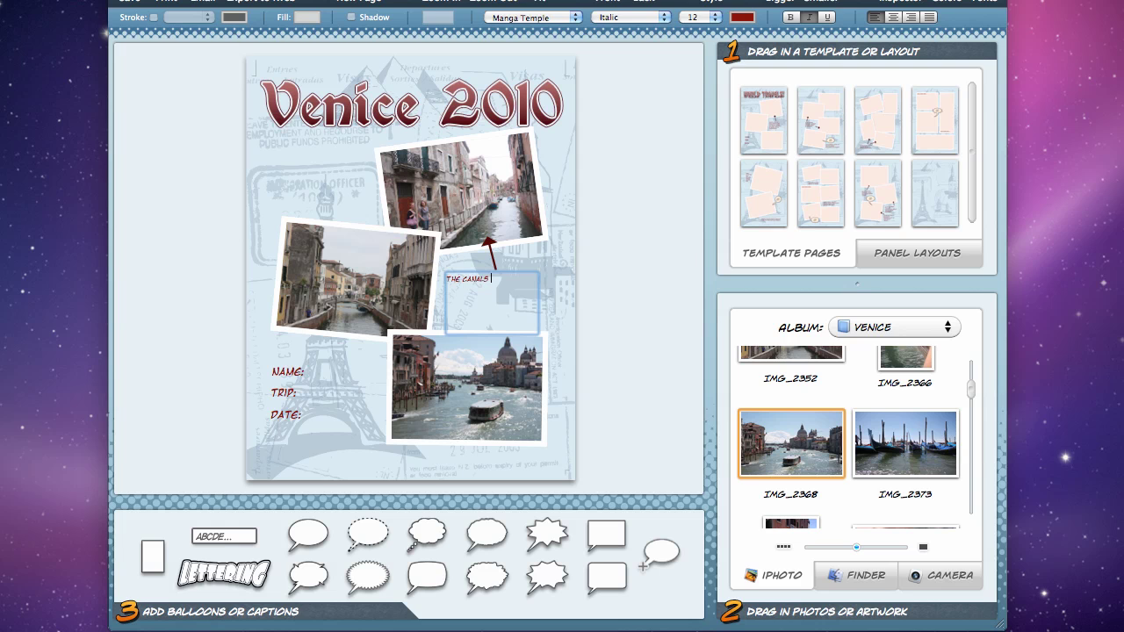
pyautogui.write(' WERE AROUND EVERY')
pyautogui.write(' CORNER')
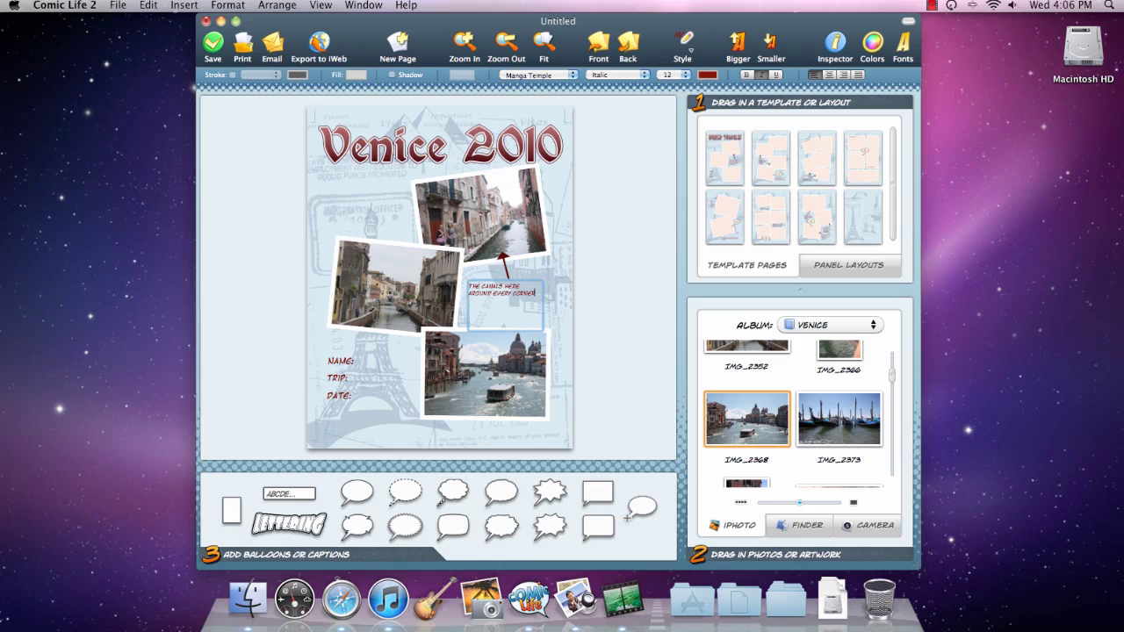